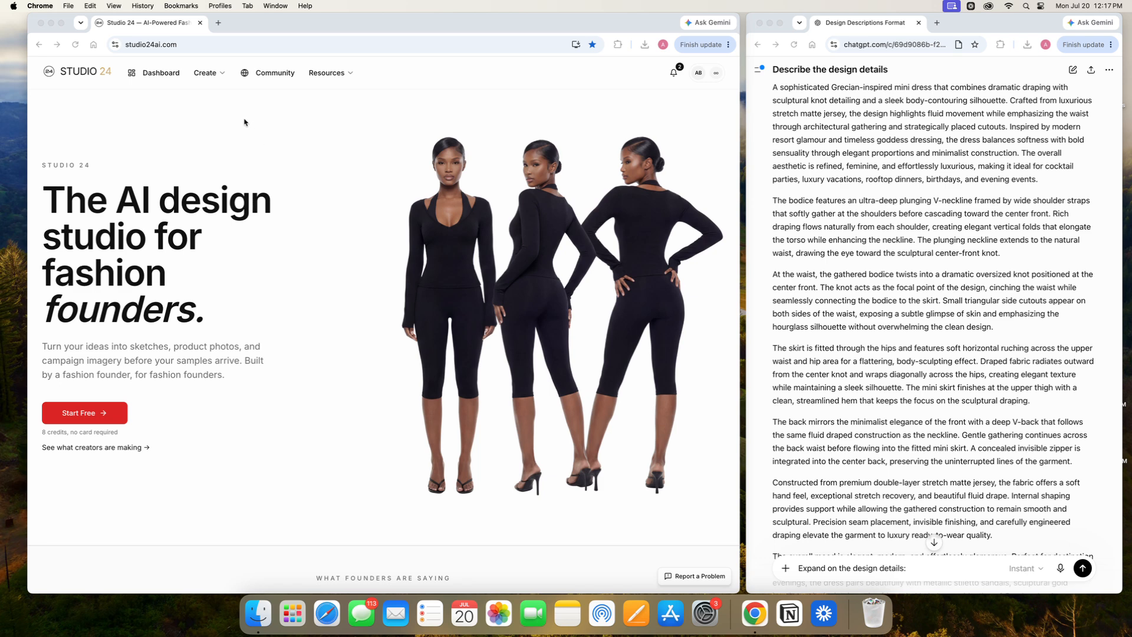
# Open the Sketch Studio to start a new clothing design
pyautogui.click(216, 76)
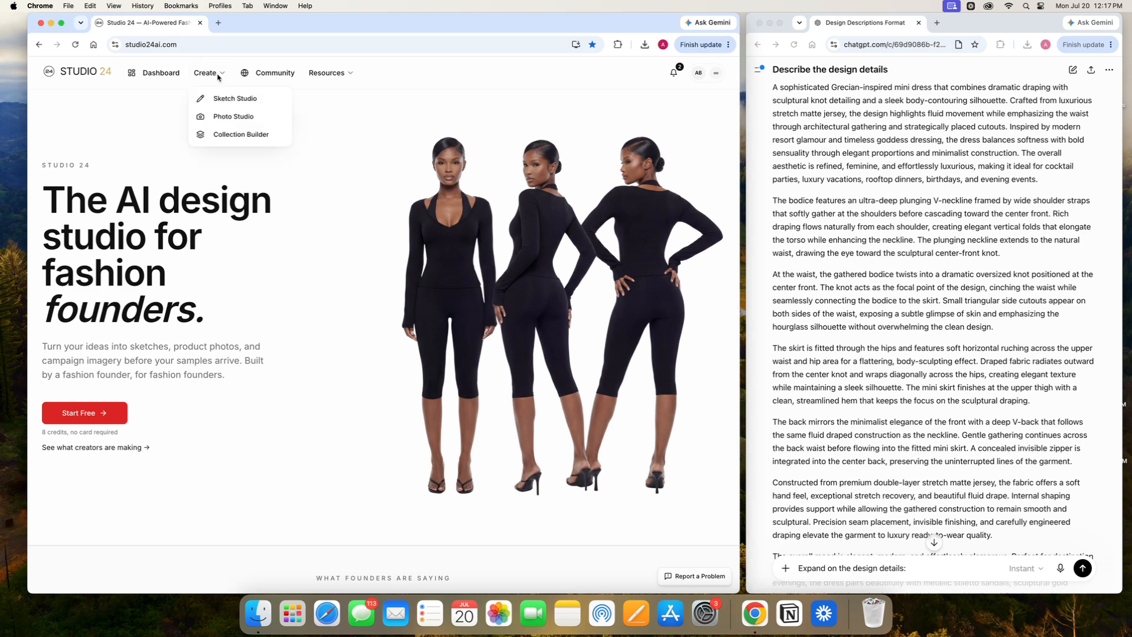
pyautogui.click(237, 100)
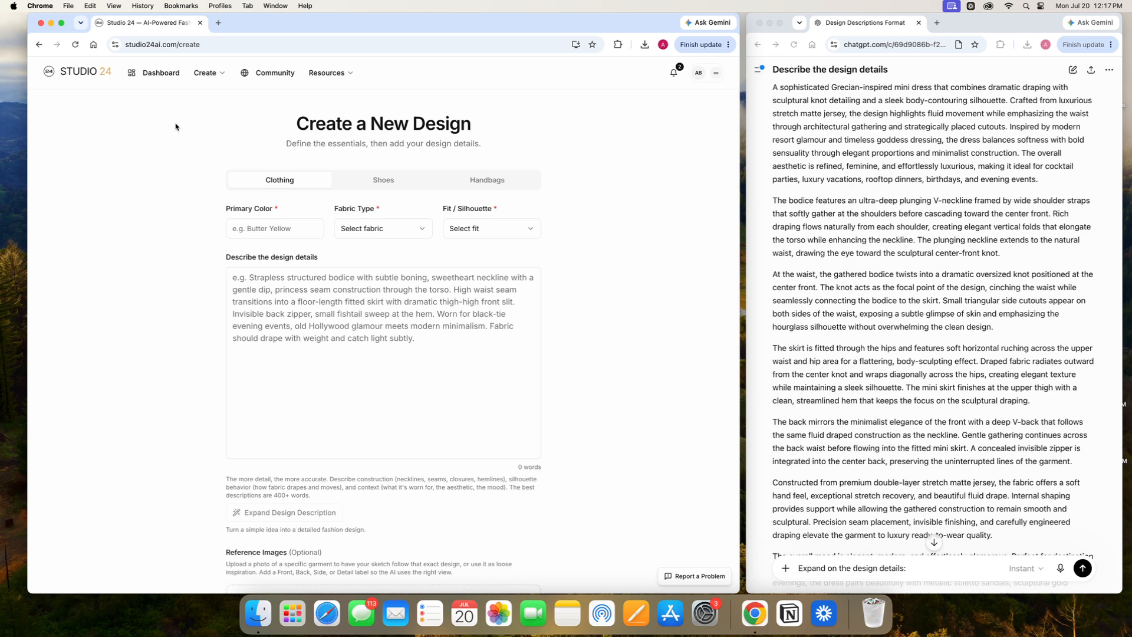
pyautogui.click(330, 282)
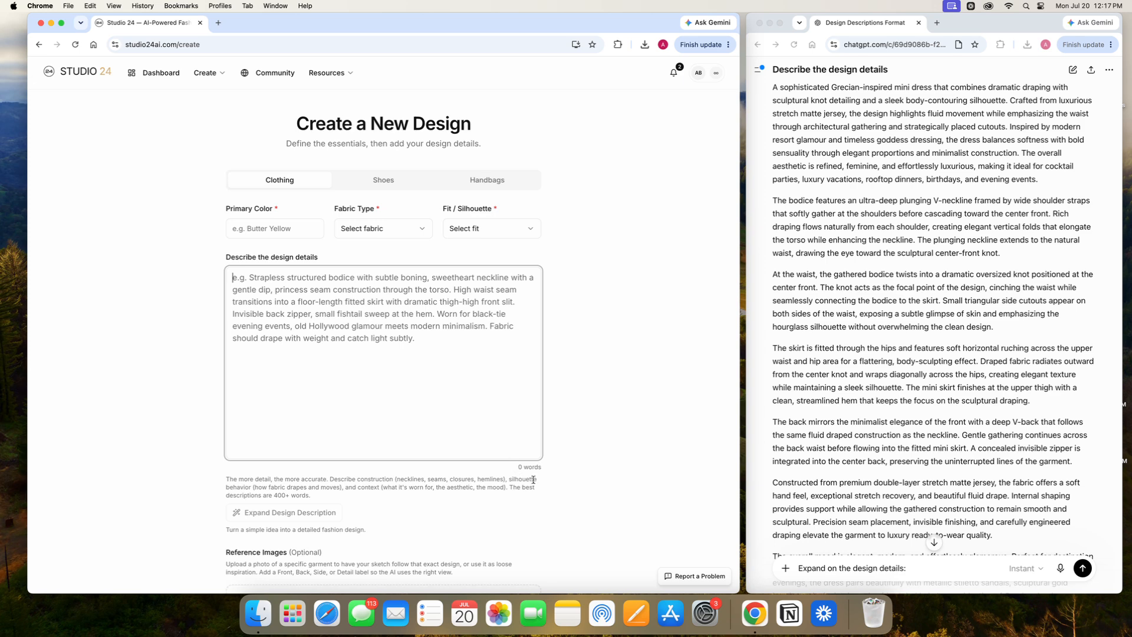
pyautogui.write('dfvdv d')
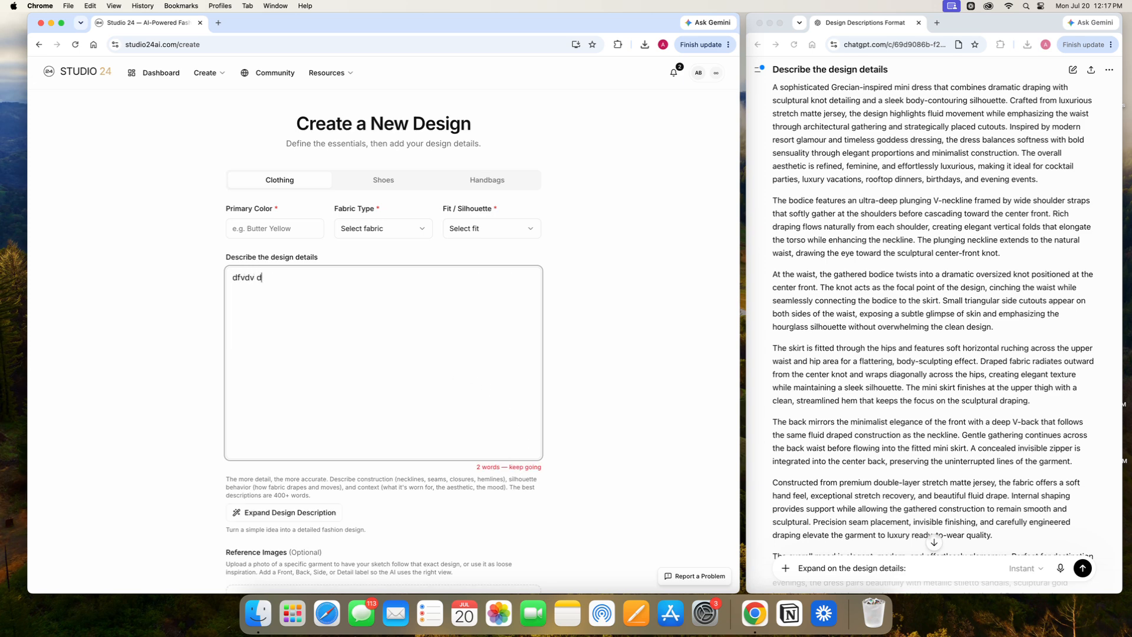
pyautogui.write('fvgd dfd')
pyautogui.moveTo(296, 277); pyautogui.dragTo(232, 279)
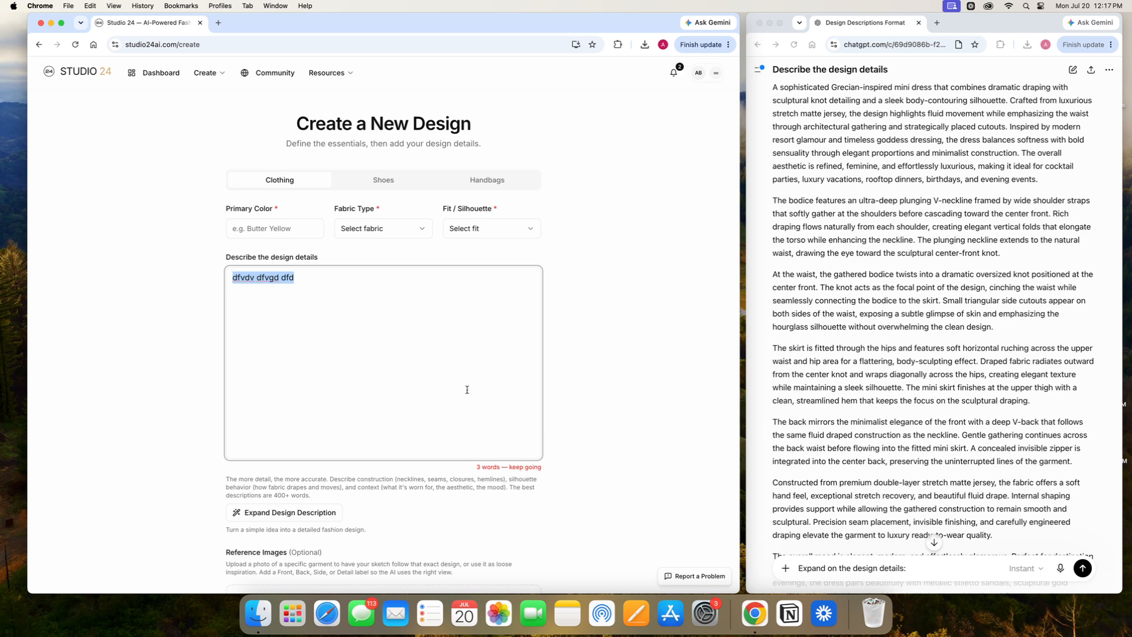
pyautogui.press('BackSpace')
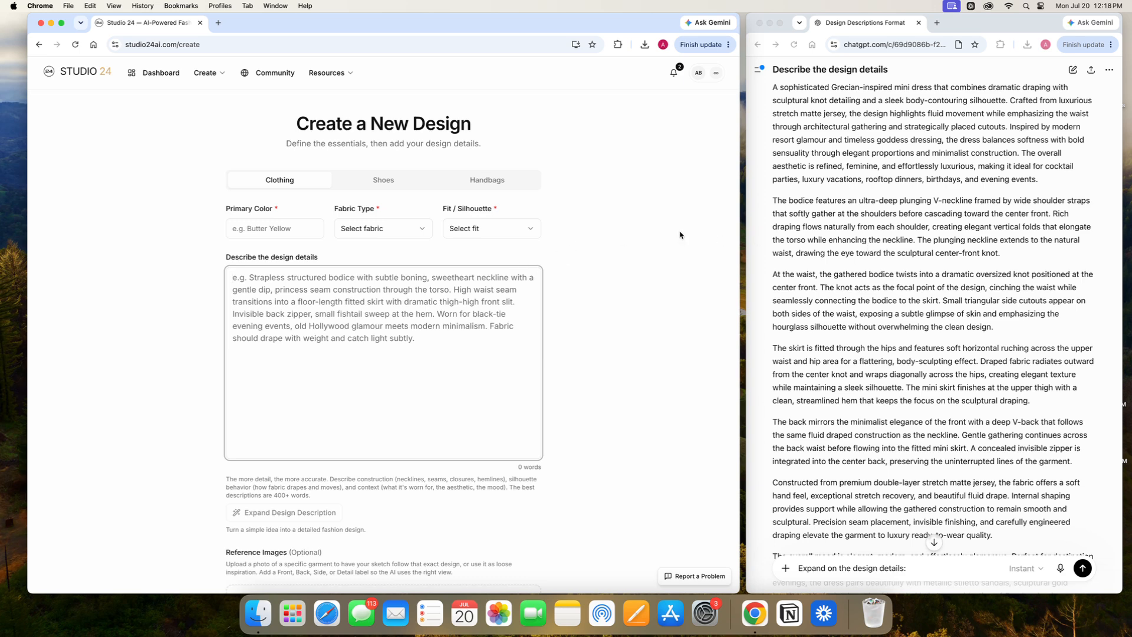
# Copy the full Grecian-inspired mini dress description from the ChatGPT conversation into the new design's details
pyautogui.click(840, 175)
pyautogui.moveTo(776, 84); pyautogui.dragTo(938, 590)
pyautogui.press('cmd+c')
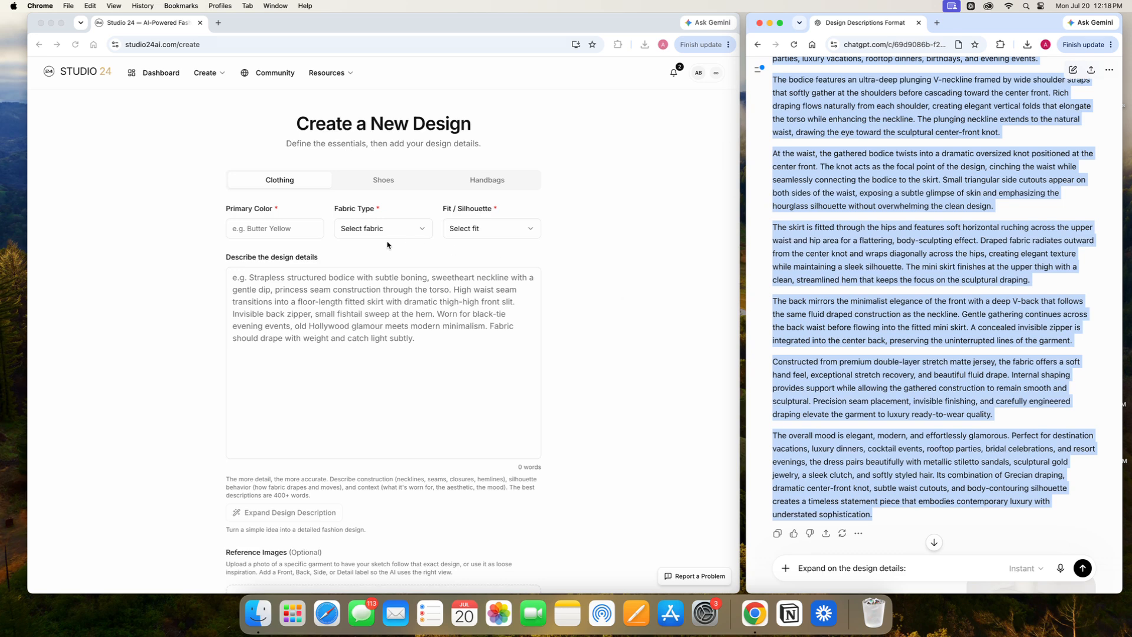
pyautogui.click(389, 289)
pyautogui.press('cmd+v')
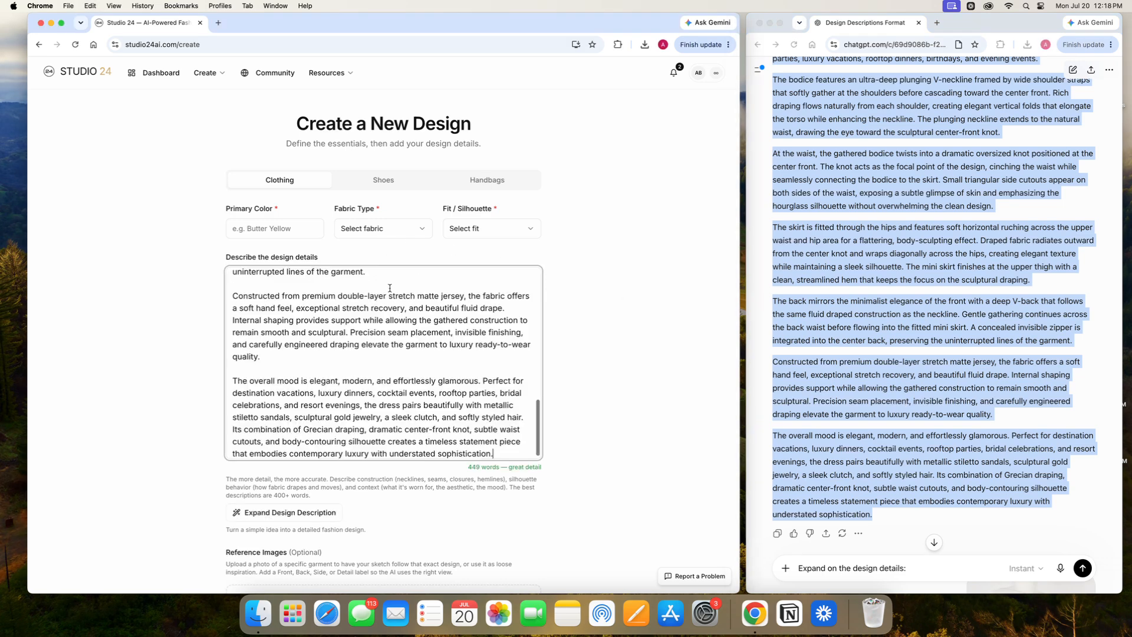
# Set the design's primary color to ivory, following the attributes listed in the ChatGPT conversation
pyautogui.scroll(3, 941, 159)
pyautogui.scroll(4, 941, 159)
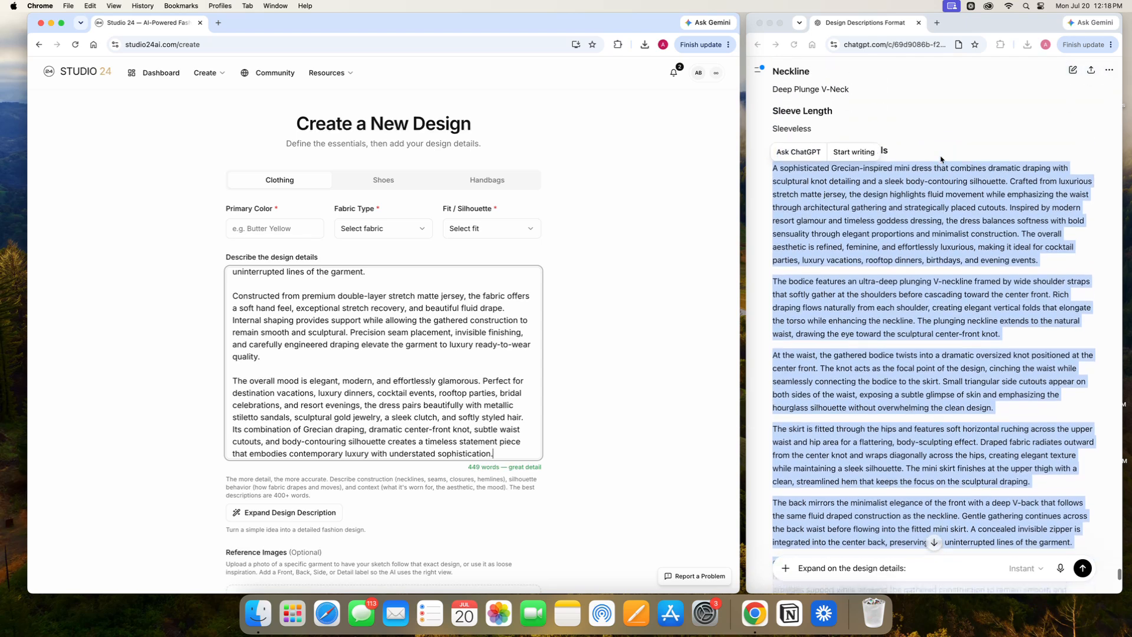
pyautogui.scroll(2, 941, 159)
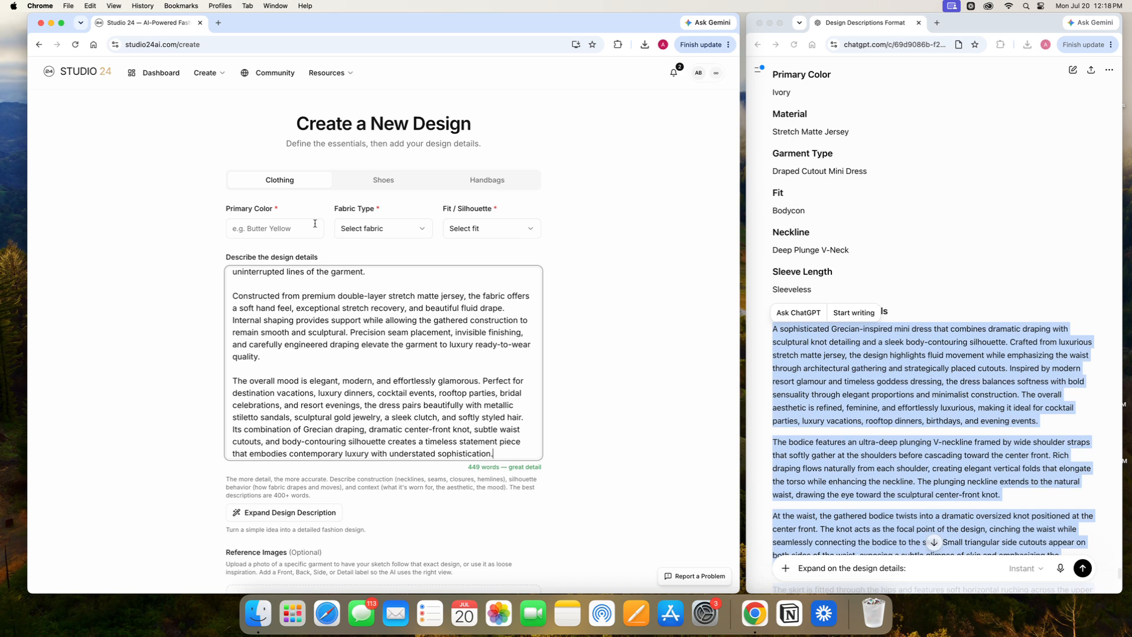
pyautogui.click(289, 228)
pyautogui.write('ivory')
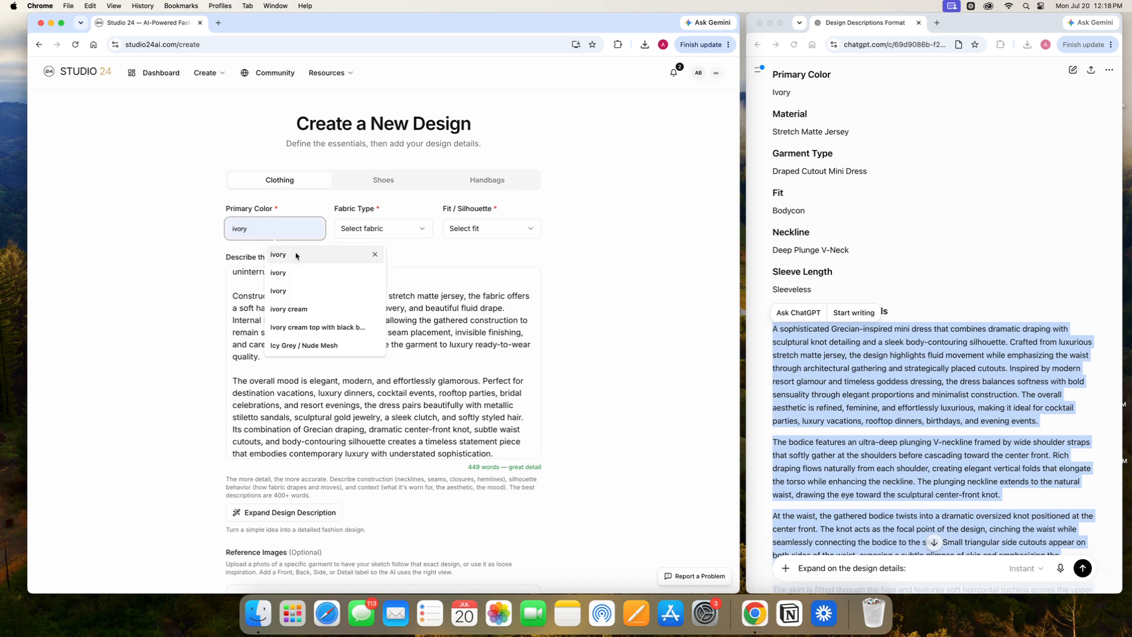
pyautogui.click(295, 254)
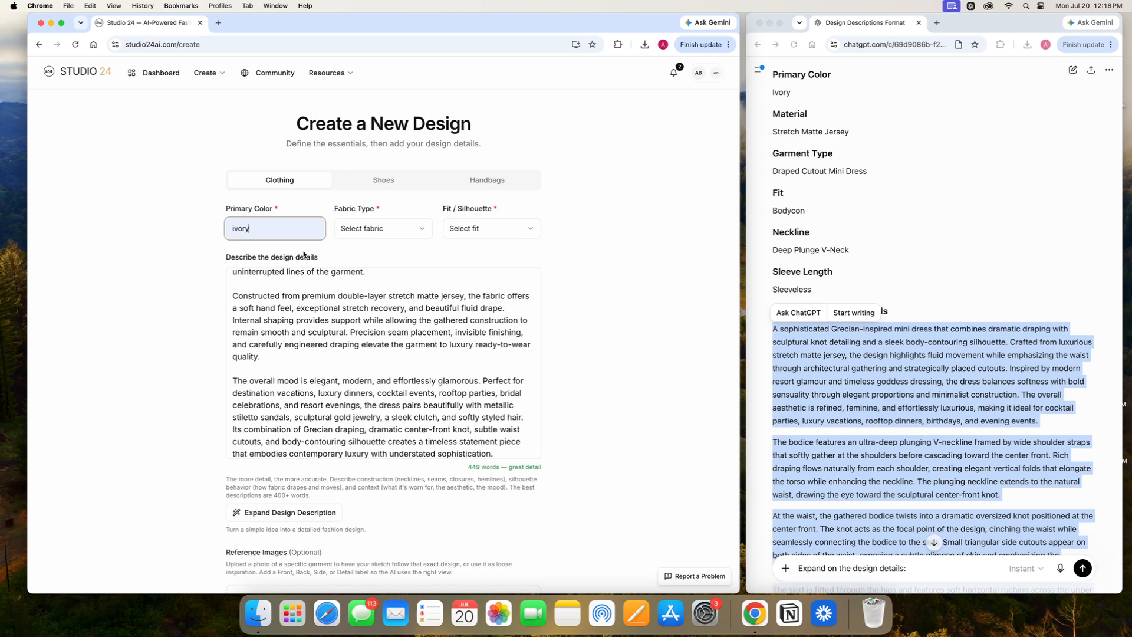
# Set the fabric type to Jersey Knit and the fit to Bodycon
pyautogui.click(397, 229)
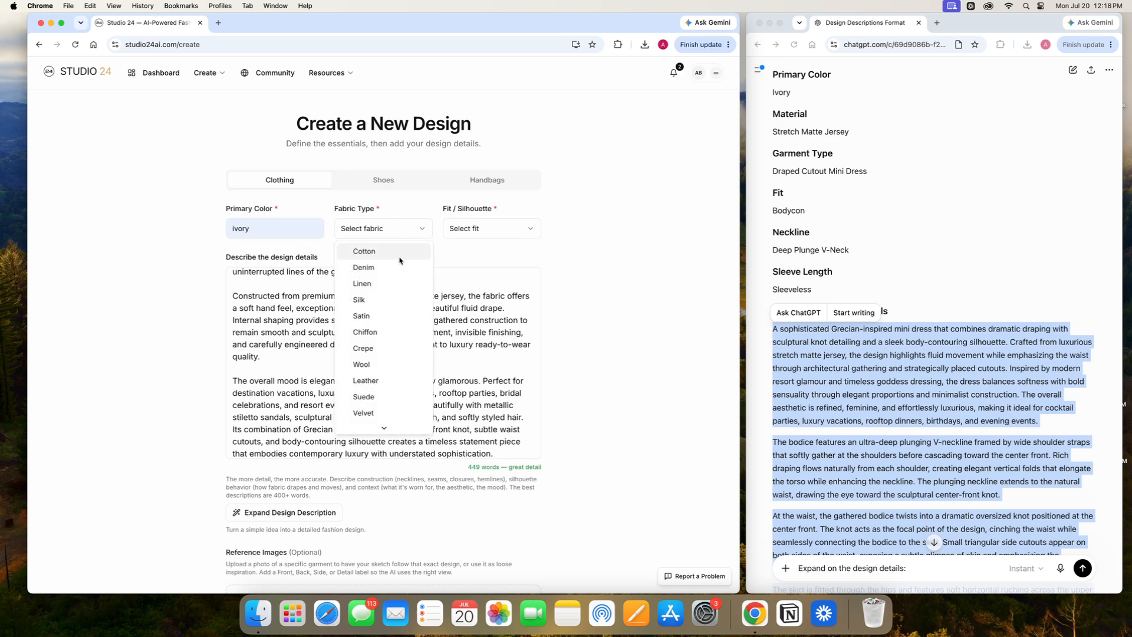
pyautogui.scroll(-3, 393, 302)
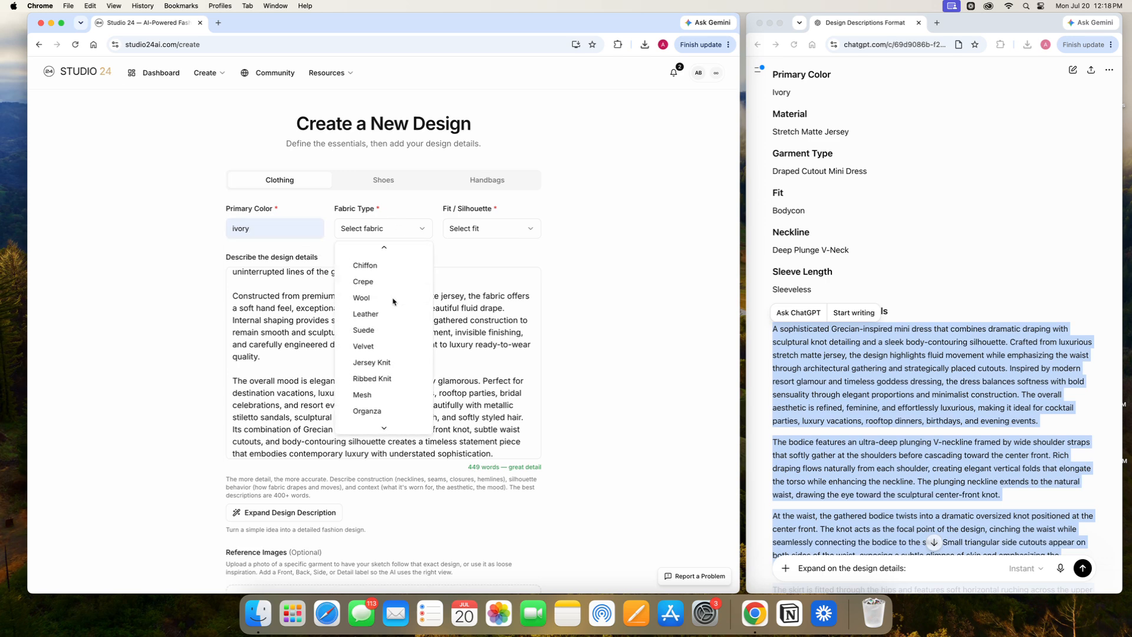
pyautogui.click(383, 363)
pyautogui.click(484, 234)
pyautogui.click(470, 266)
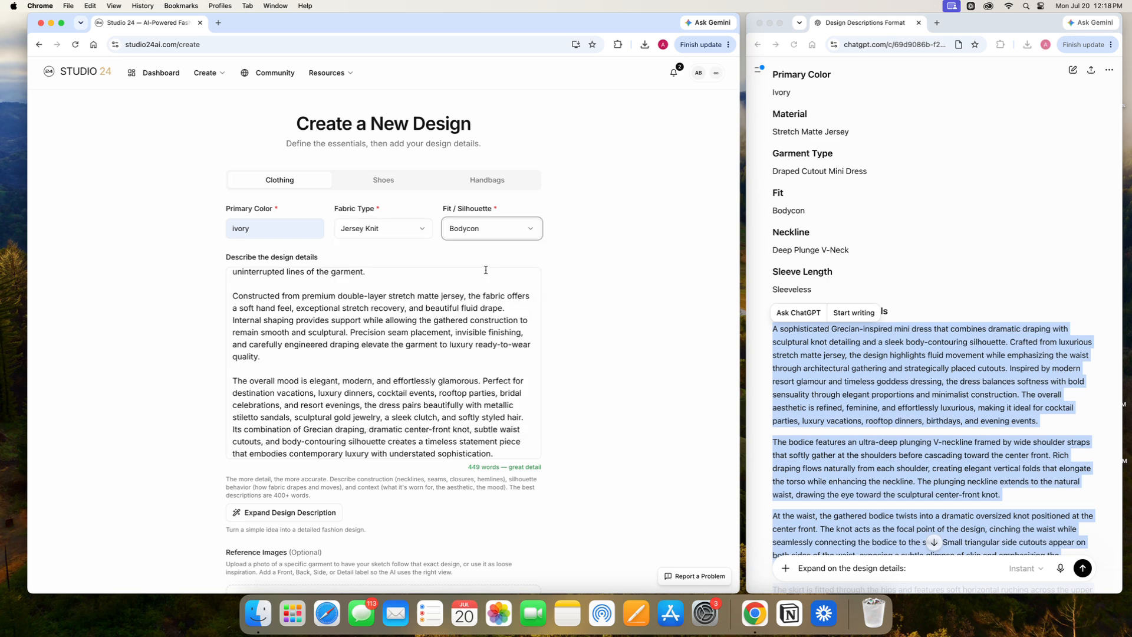
# Review the pasted description and the optional reference image area, and generate the sketch without reference images
pyautogui.scroll(-3, 518, 257)
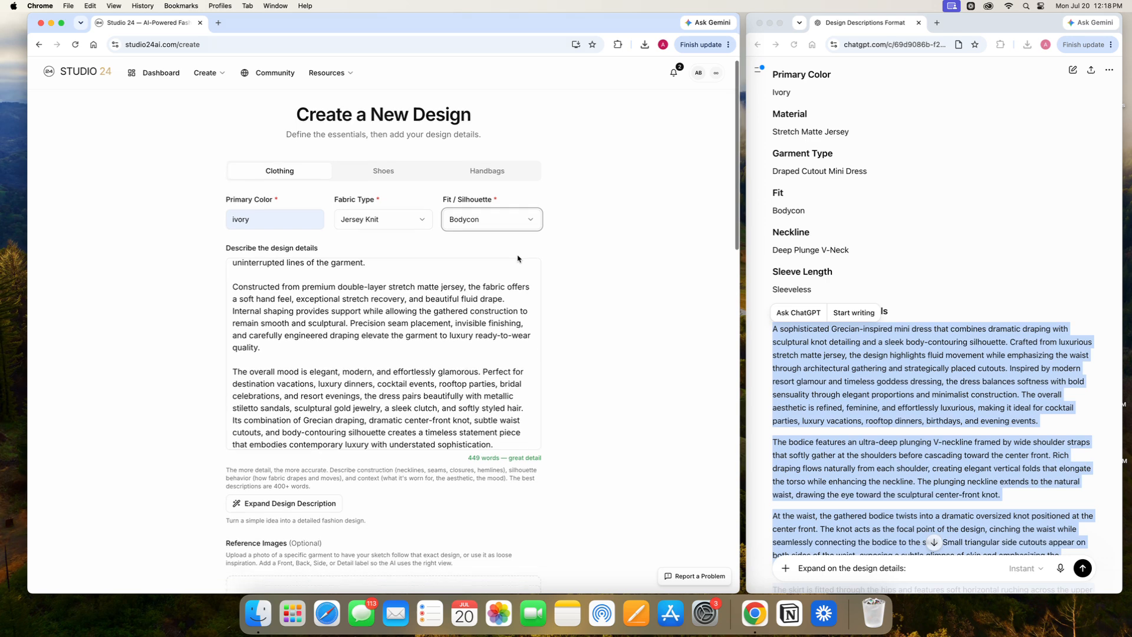
pyautogui.scroll(-3, 517, 258)
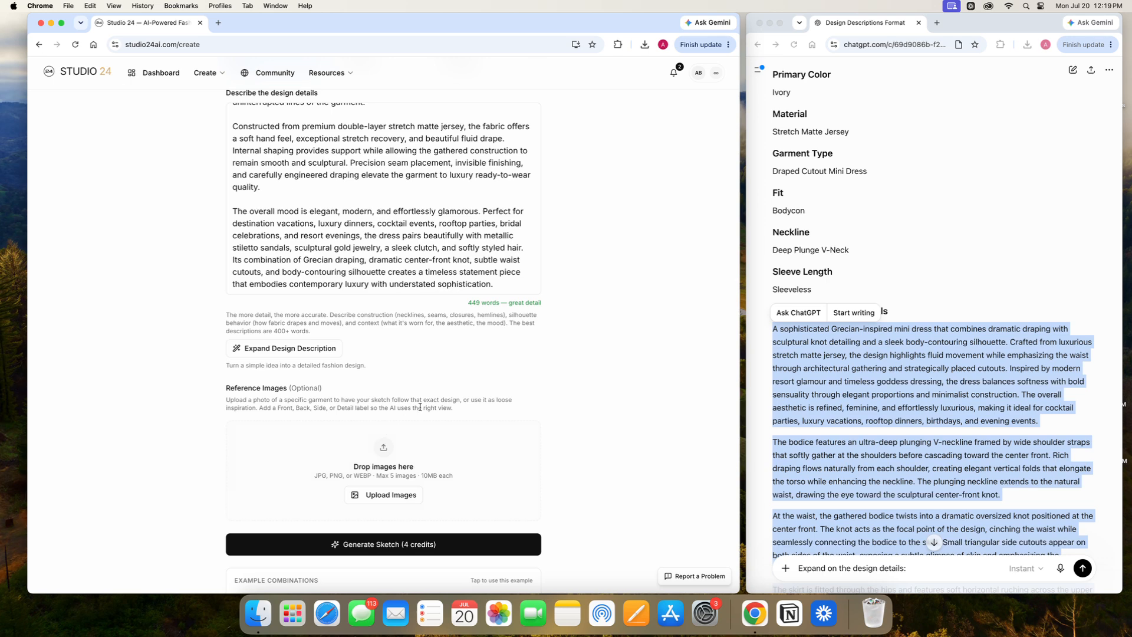
pyautogui.scroll(5, 439, 371)
pyautogui.scroll(4, 439, 371)
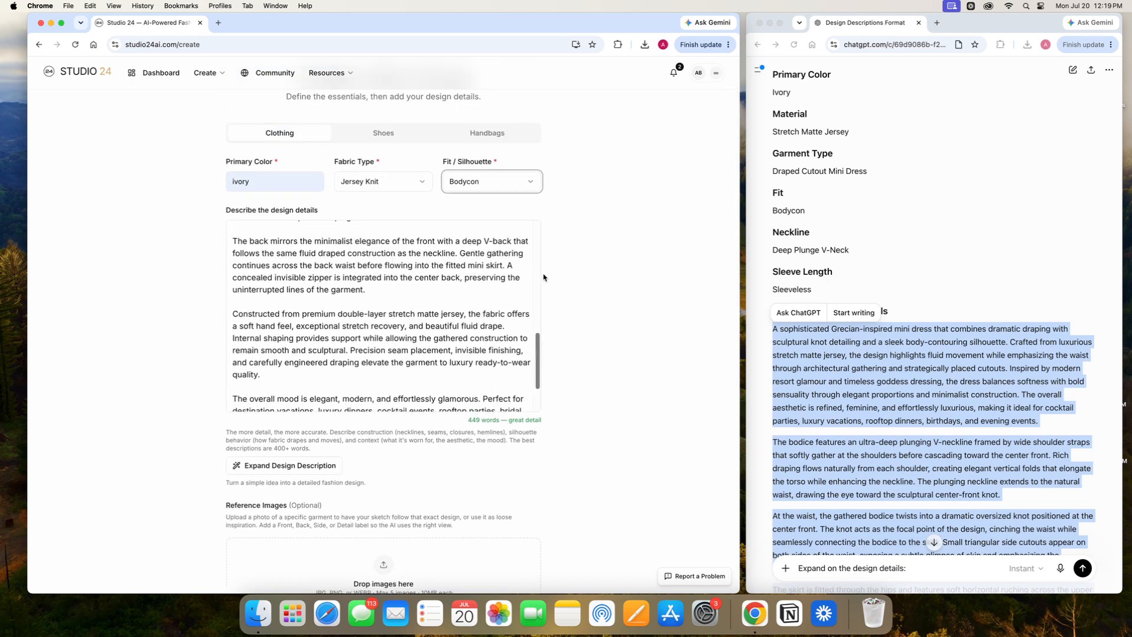
pyautogui.scroll(10, 479, 301)
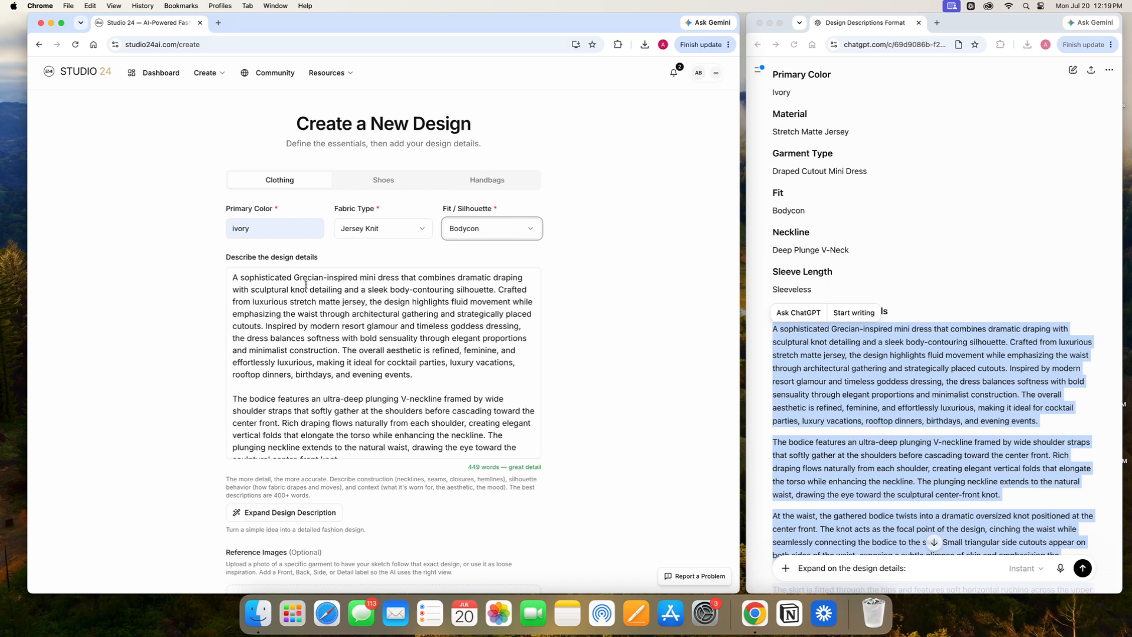
pyautogui.scroll(-15, 305, 284)
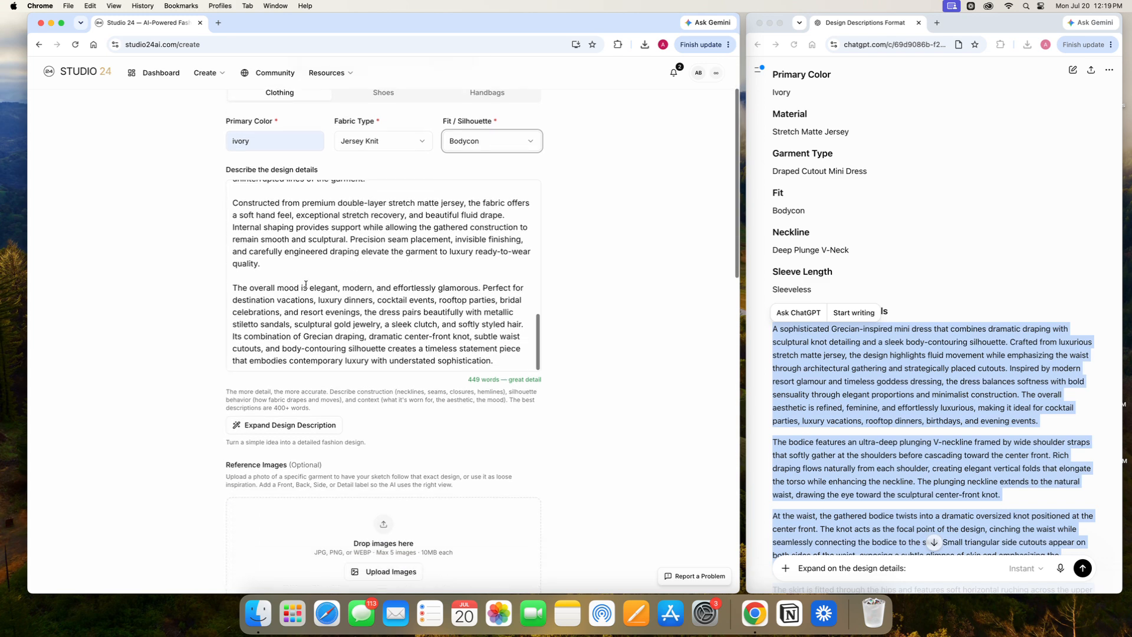
pyautogui.scroll(-3, 305, 284)
pyautogui.scroll(-10, 365, 418)
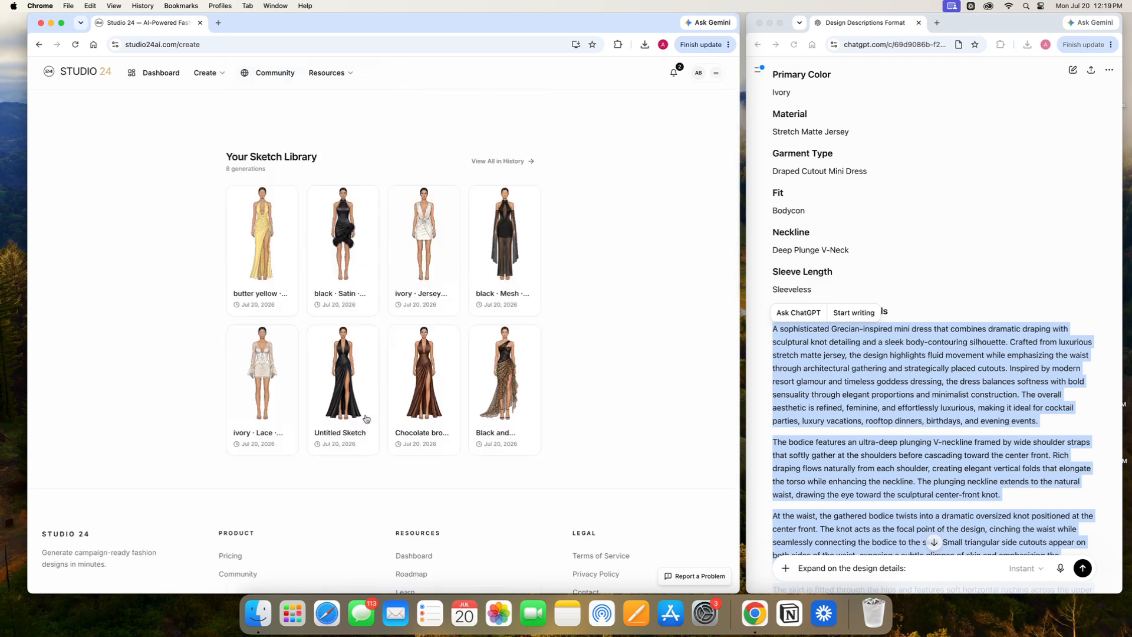
# Preview the butter yellow gown from the sketch library and close the preview
pyautogui.scroll(3, 369, 344)
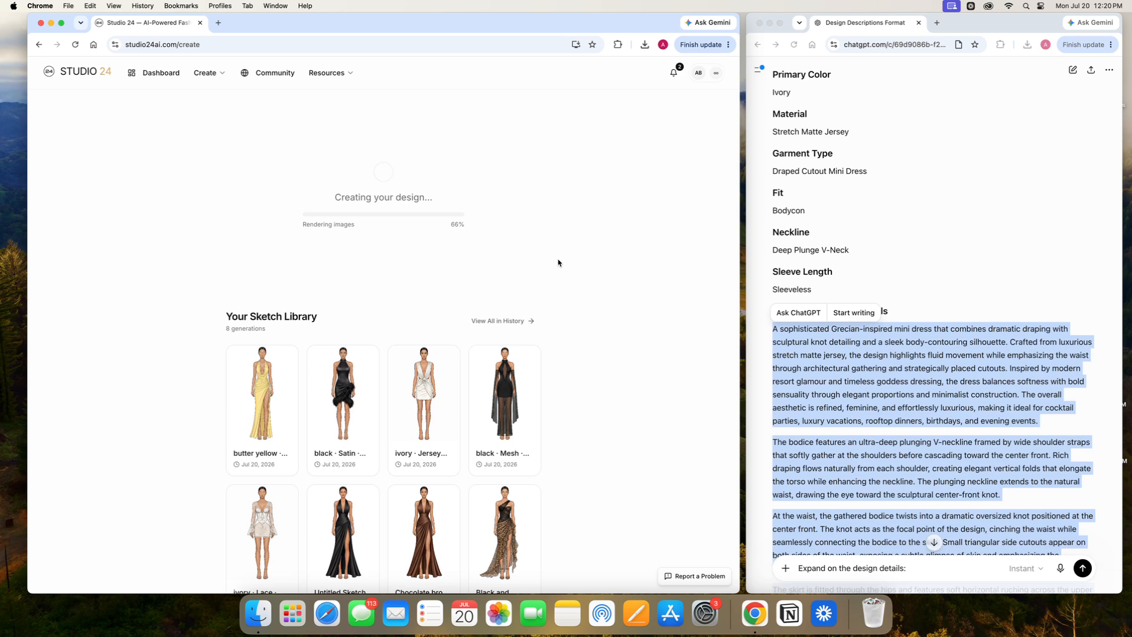
pyautogui.click(263, 393)
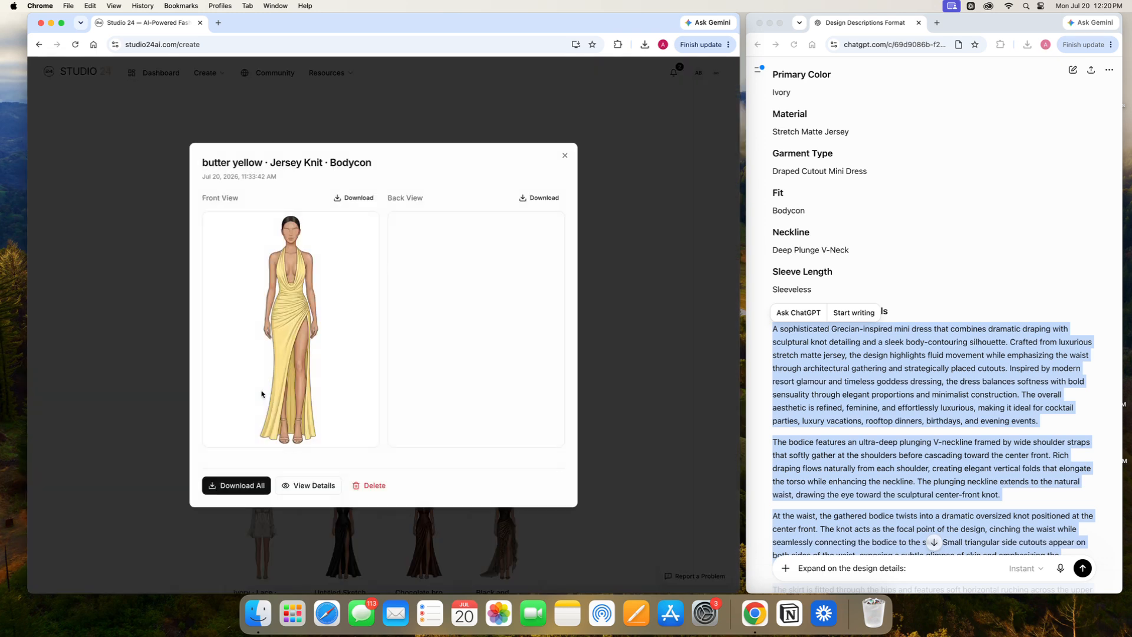
pyautogui.click(144, 386)
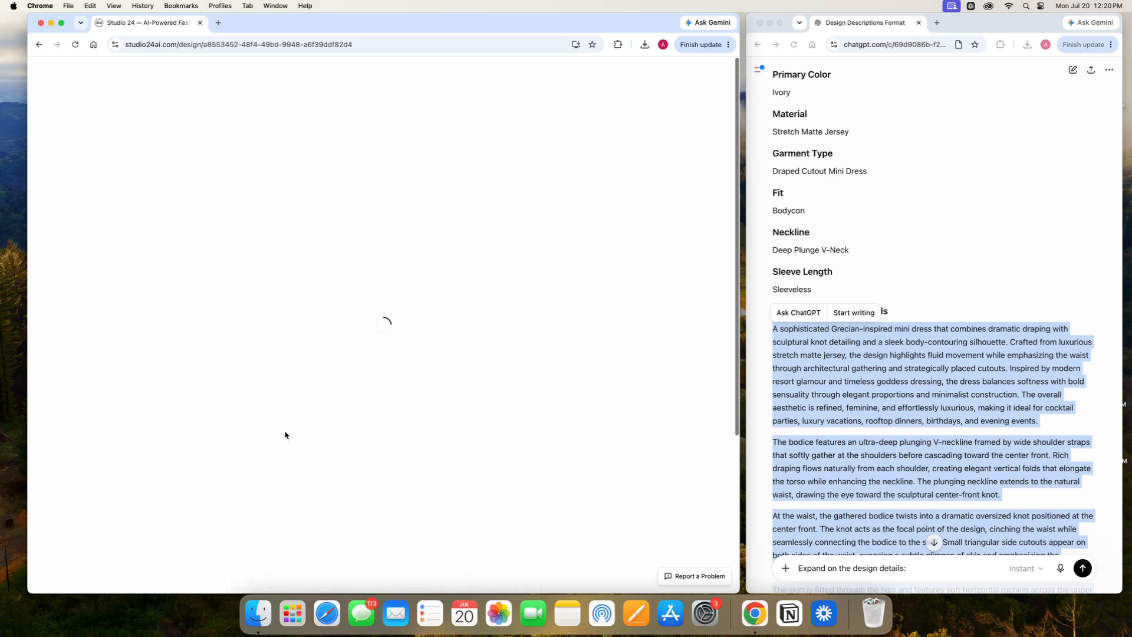
# Examine the generated ivory dress's description, its front and back views, and the available follow-up actions
pyautogui.scroll(-3, 286, 435)
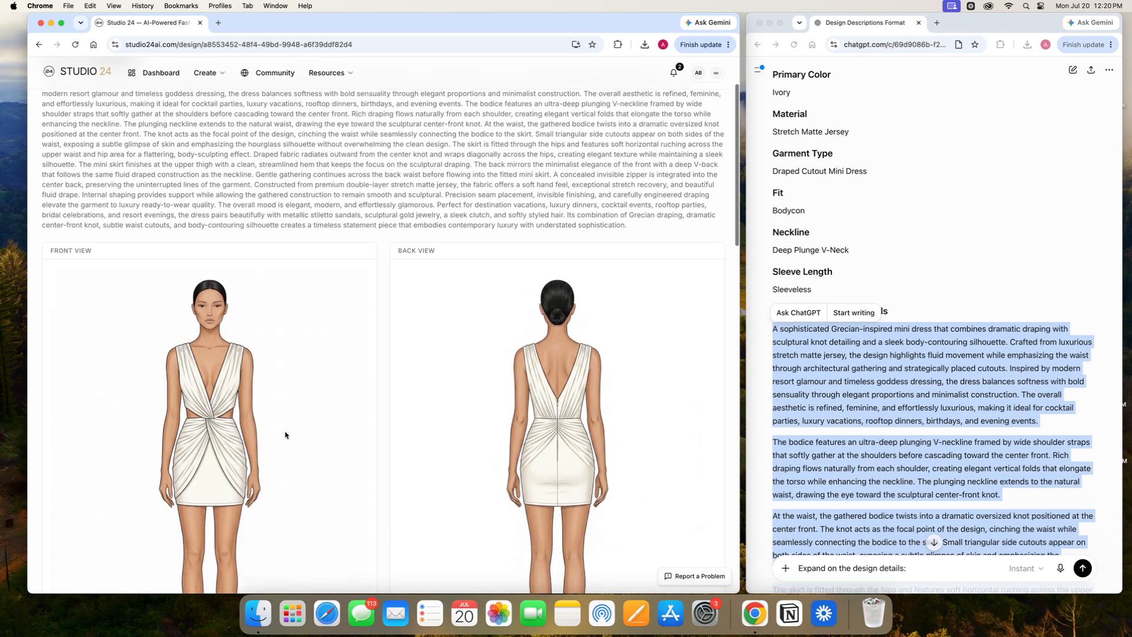
pyautogui.scroll(-1, 285, 435)
pyautogui.scroll(4, 286, 435)
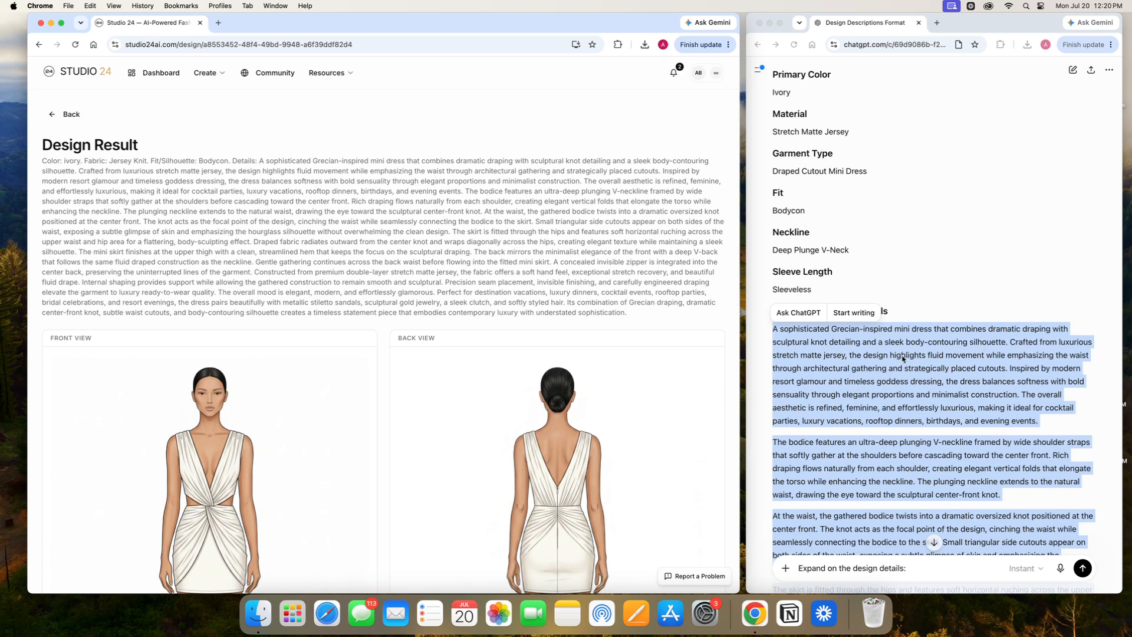
pyautogui.scroll(-5, 386, 348)
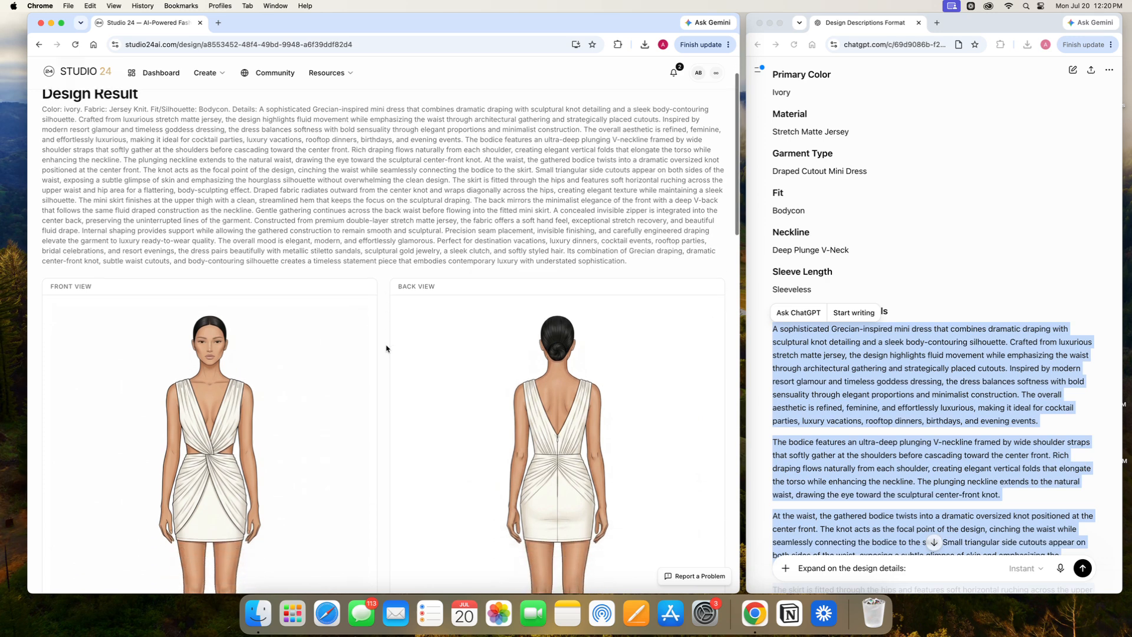
pyautogui.scroll(-2, 386, 348)
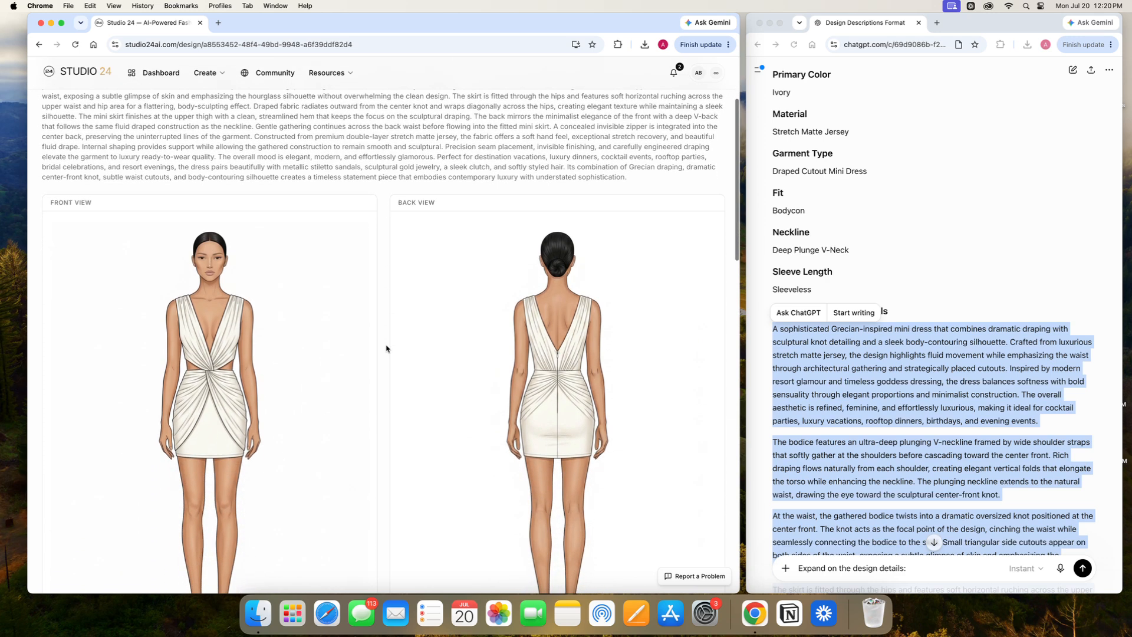
pyautogui.scroll(-10, 386, 349)
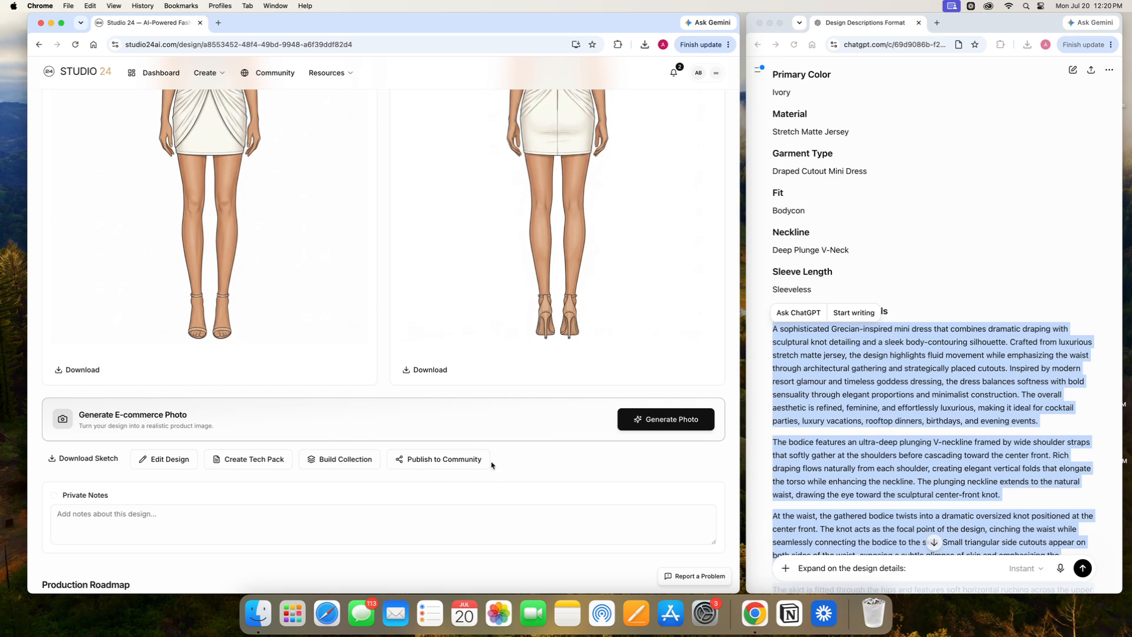
# Look over the design editing options for scope and intensity, compare with the sketches, and leave without changing the design
pyautogui.click(169, 460)
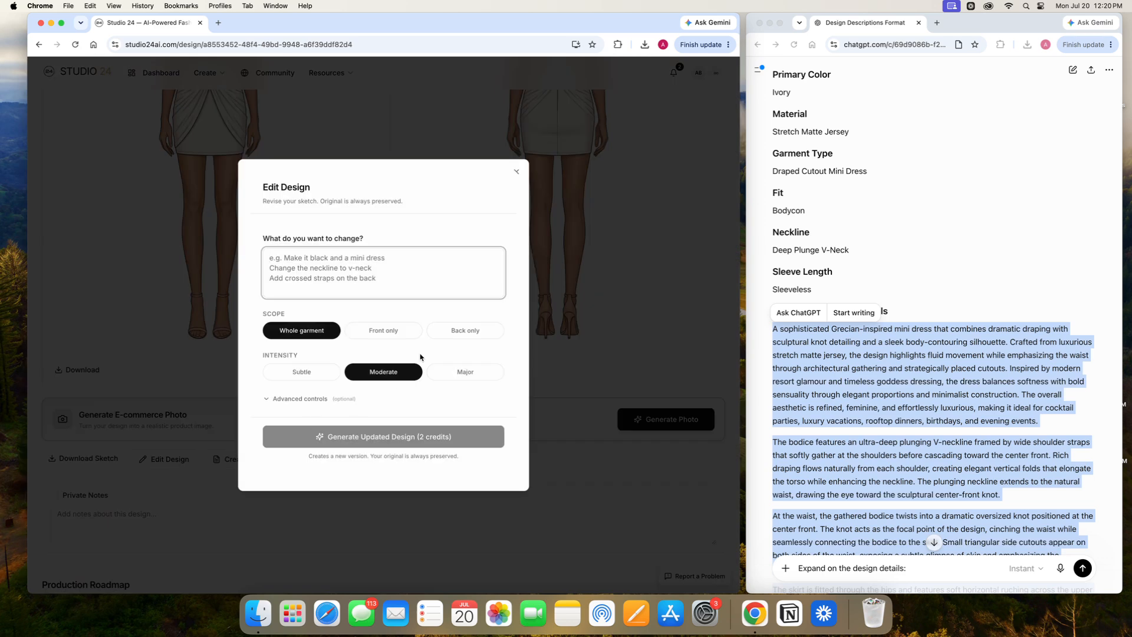
pyautogui.click(193, 285)
pyautogui.scroll(3, 200, 285)
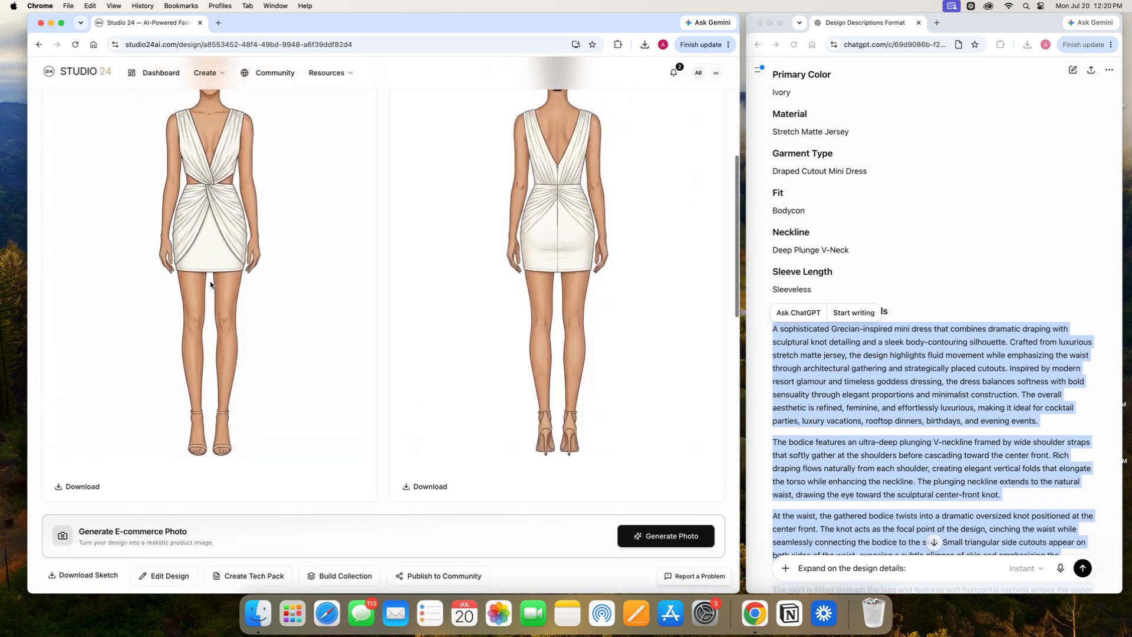
pyautogui.scroll(1, 213, 285)
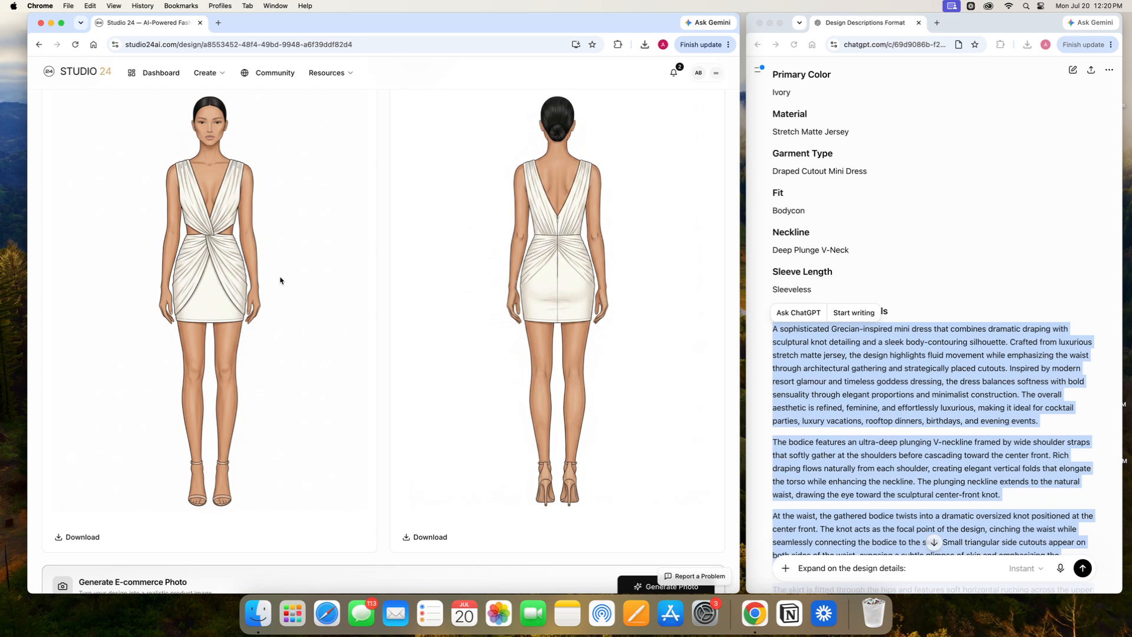
pyautogui.scroll(-5, 280, 280)
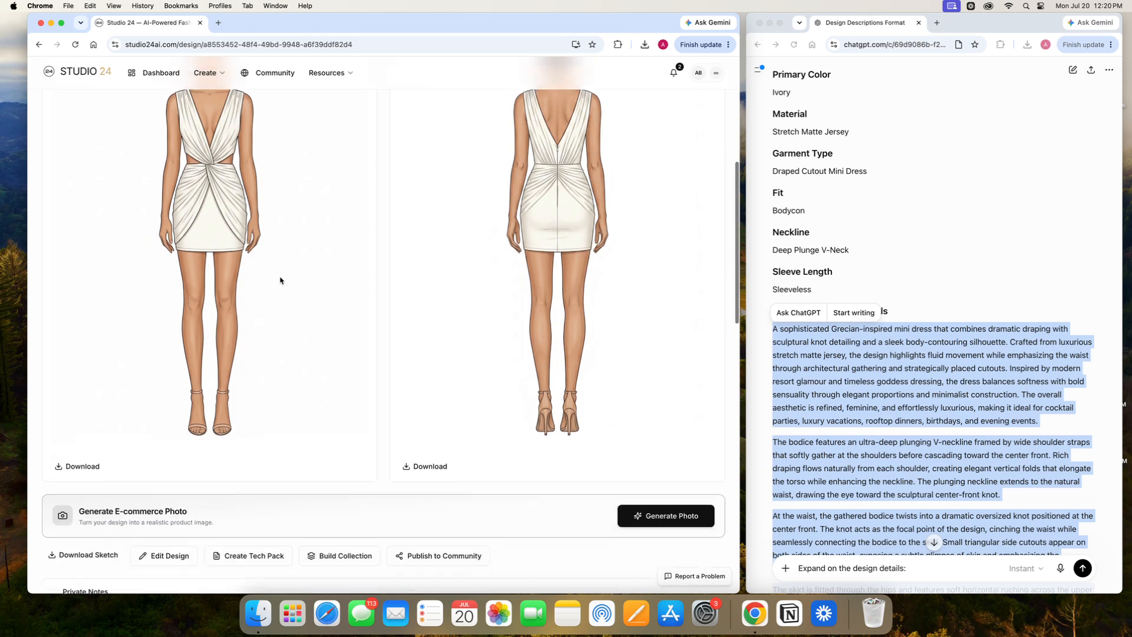
pyautogui.click(158, 521)
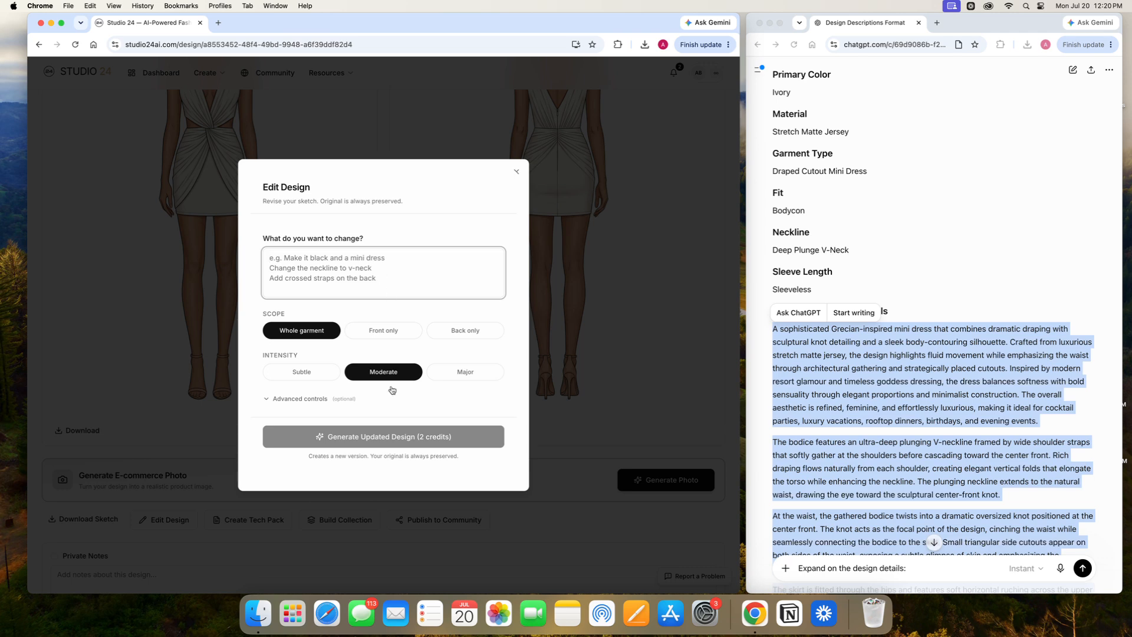
pyautogui.click(224, 369)
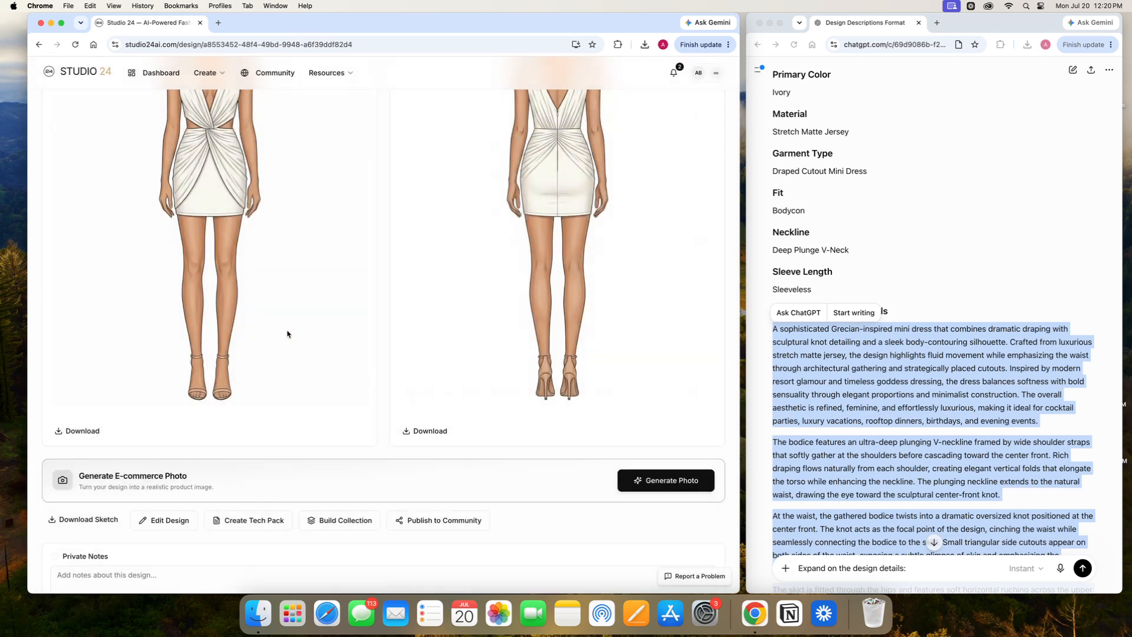
# Start a tech pack for the ivory dress with category Mini Dress, Regular fit, target customer Women, base size M and Non-stretch fabric
pyautogui.scroll(5, 287, 333)
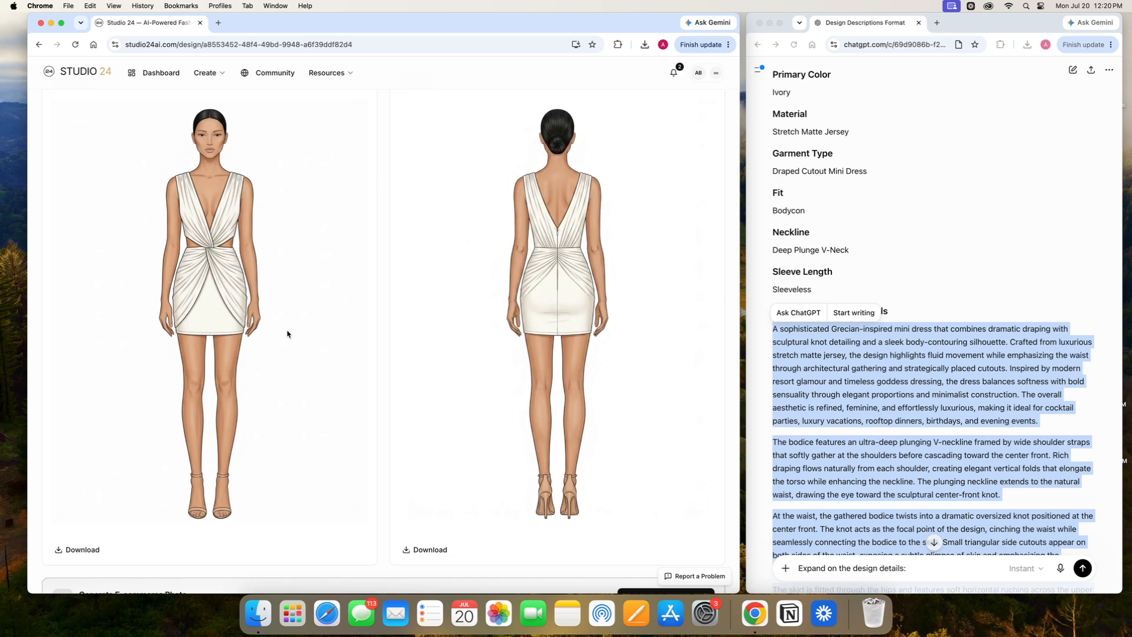
pyautogui.scroll(-5, 288, 334)
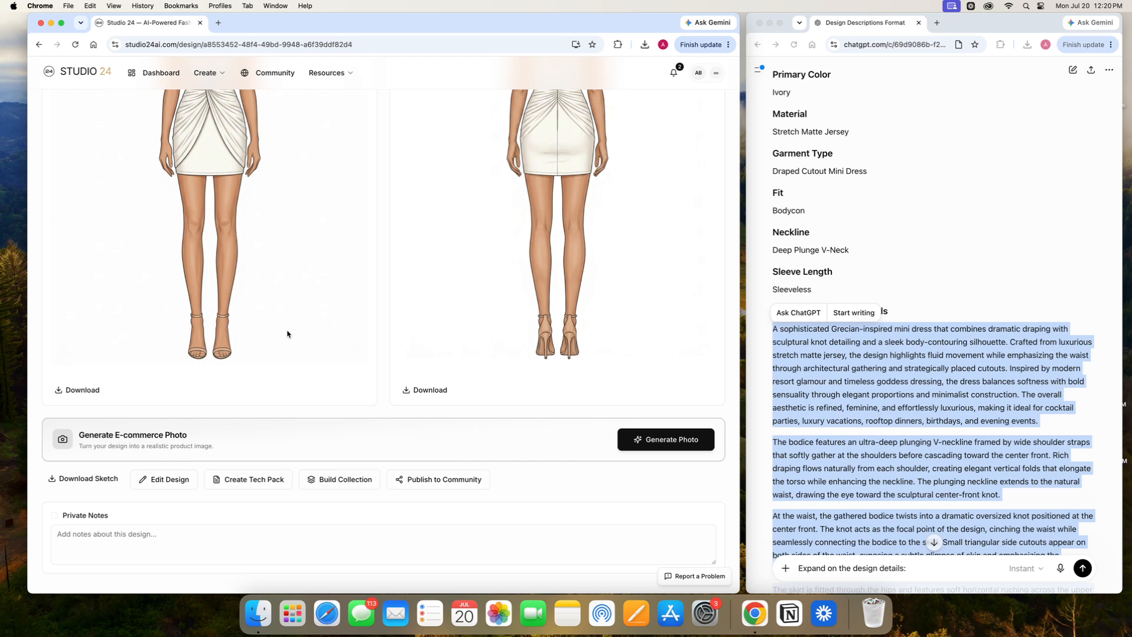
pyautogui.scroll(-1, 288, 333)
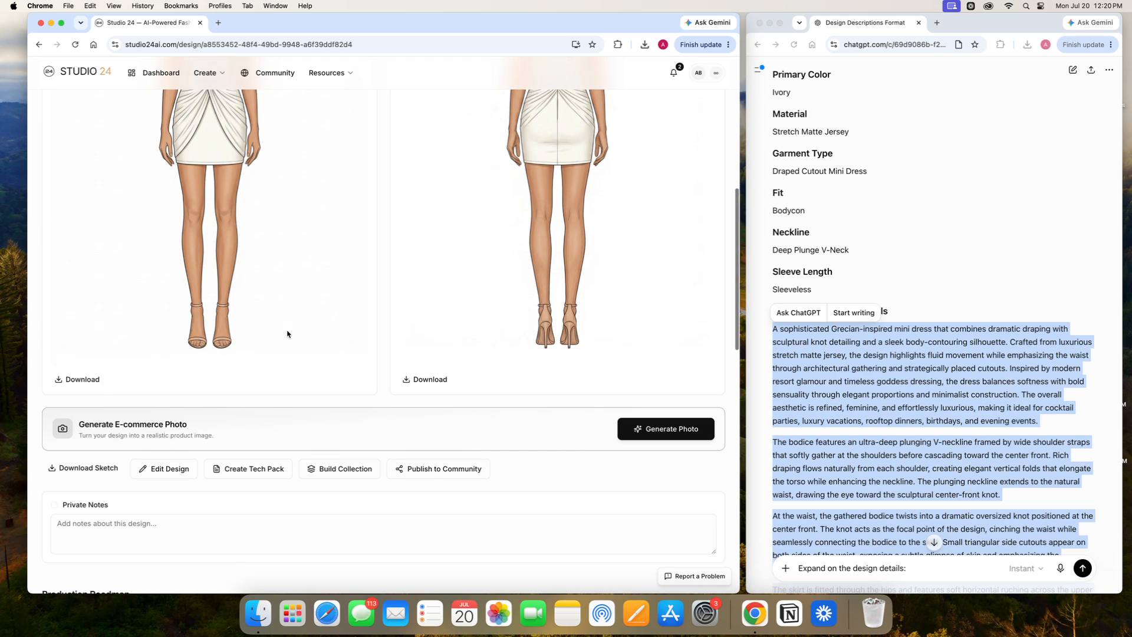
pyautogui.click(260, 478)
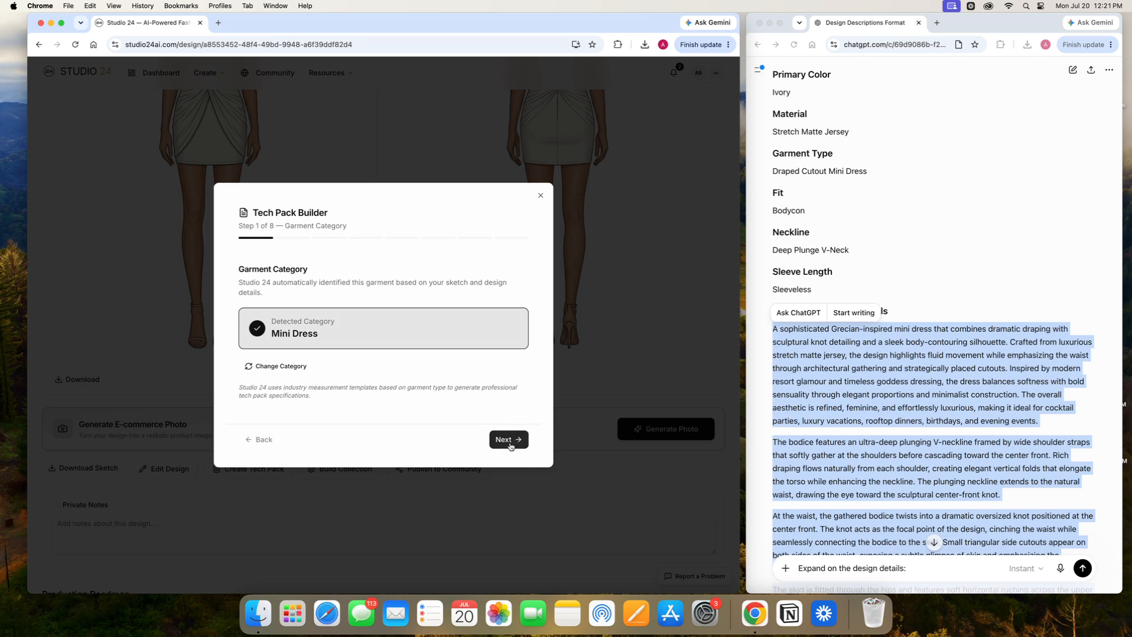
pyautogui.click(511, 440)
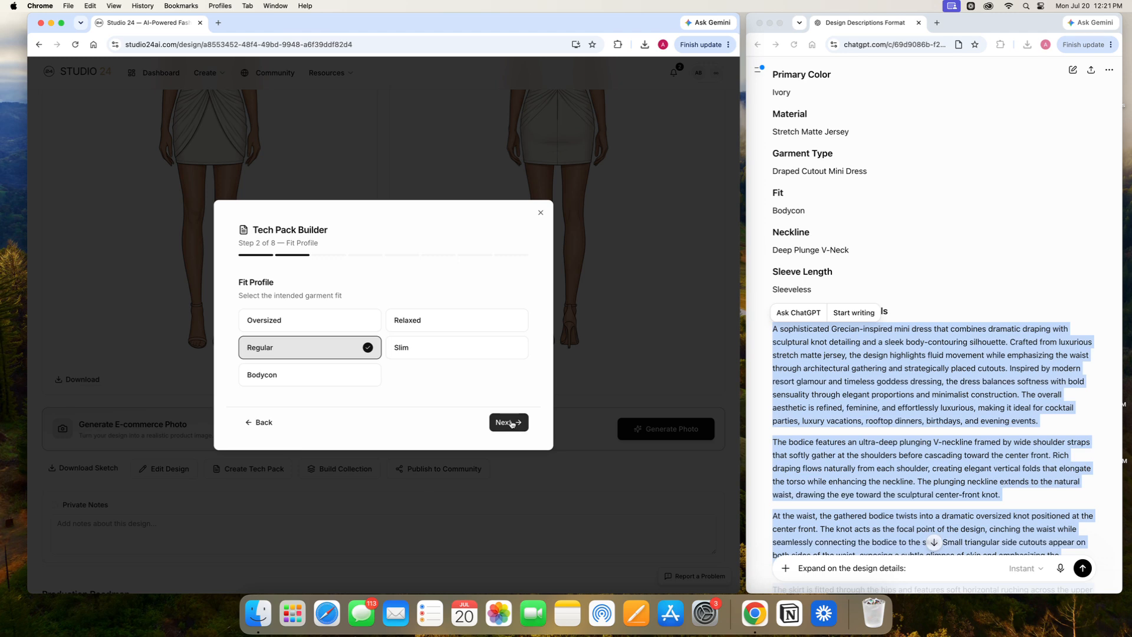
pyautogui.click(511, 423)
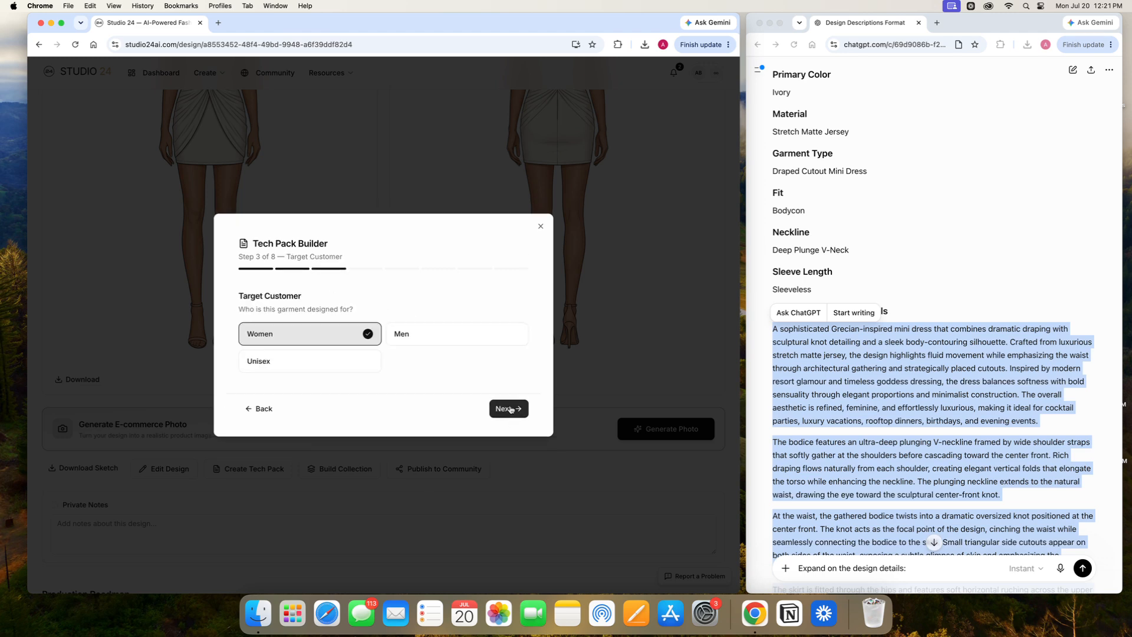
pyautogui.click(510, 408)
pyautogui.click(510, 409)
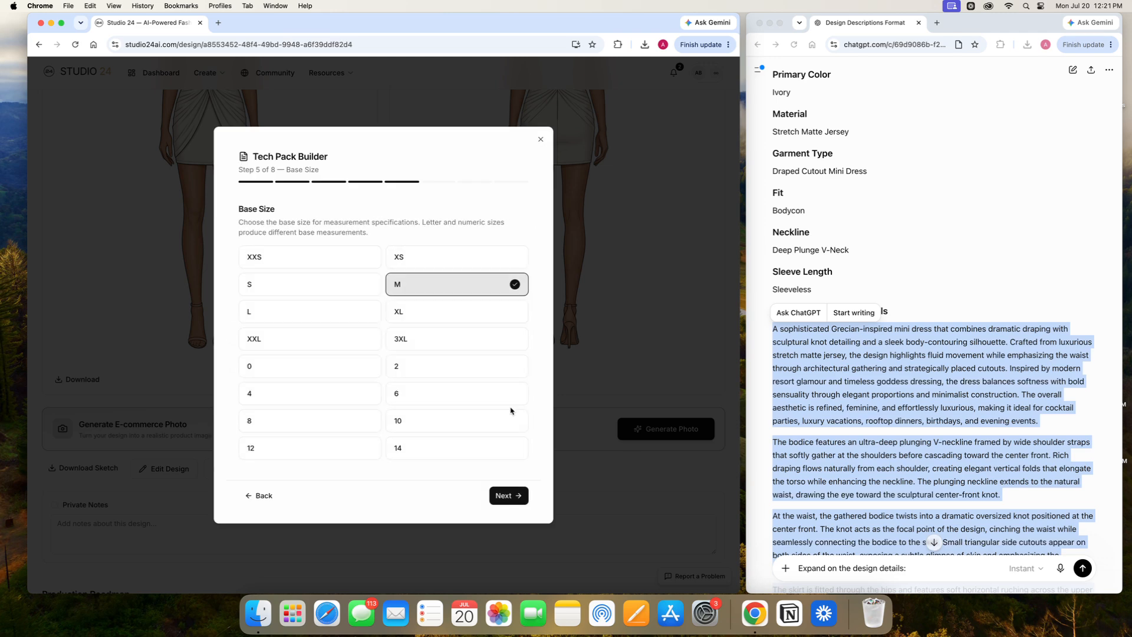
pyautogui.click(511, 495)
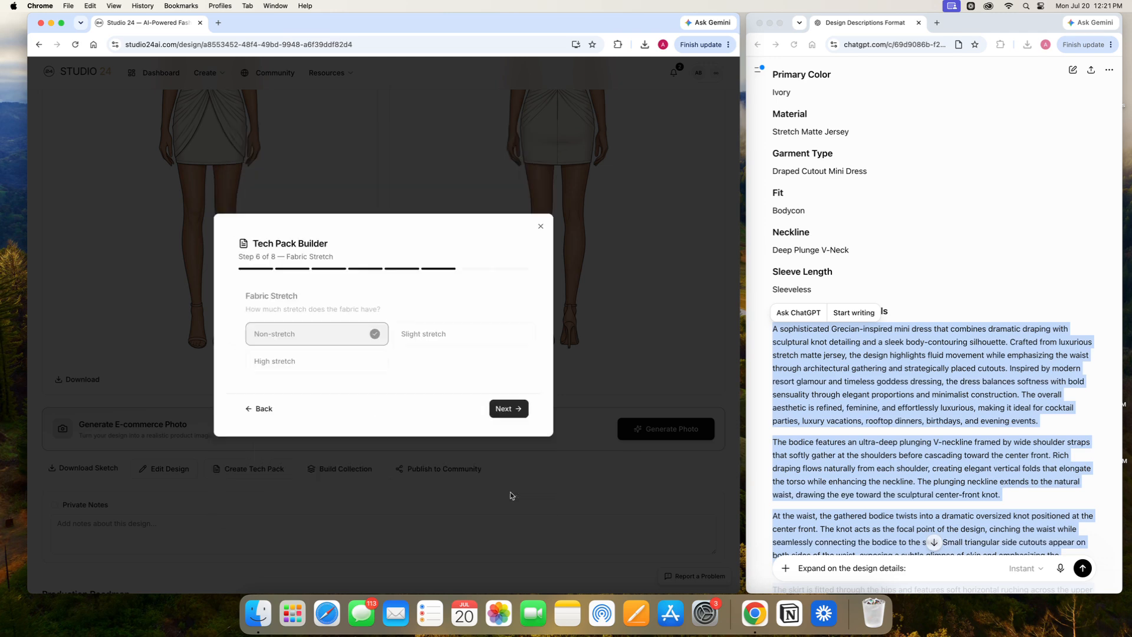
pyautogui.click(508, 407)
pyautogui.click(506, 405)
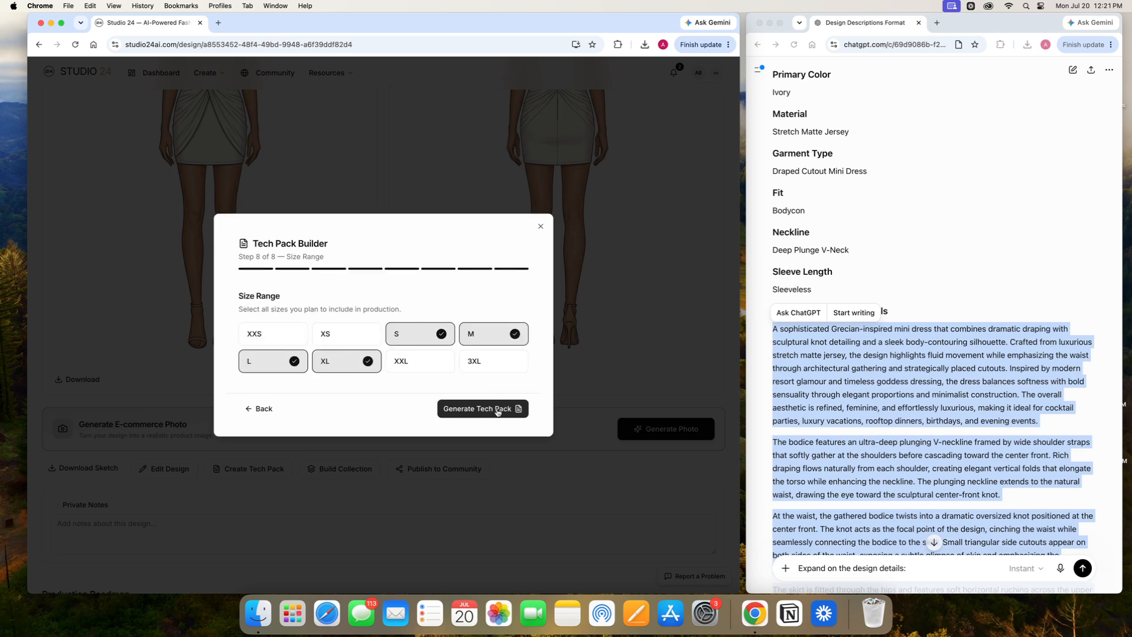
# Add XS to the tech pack's production size range and generate the tech pack
pyautogui.click(358, 339)
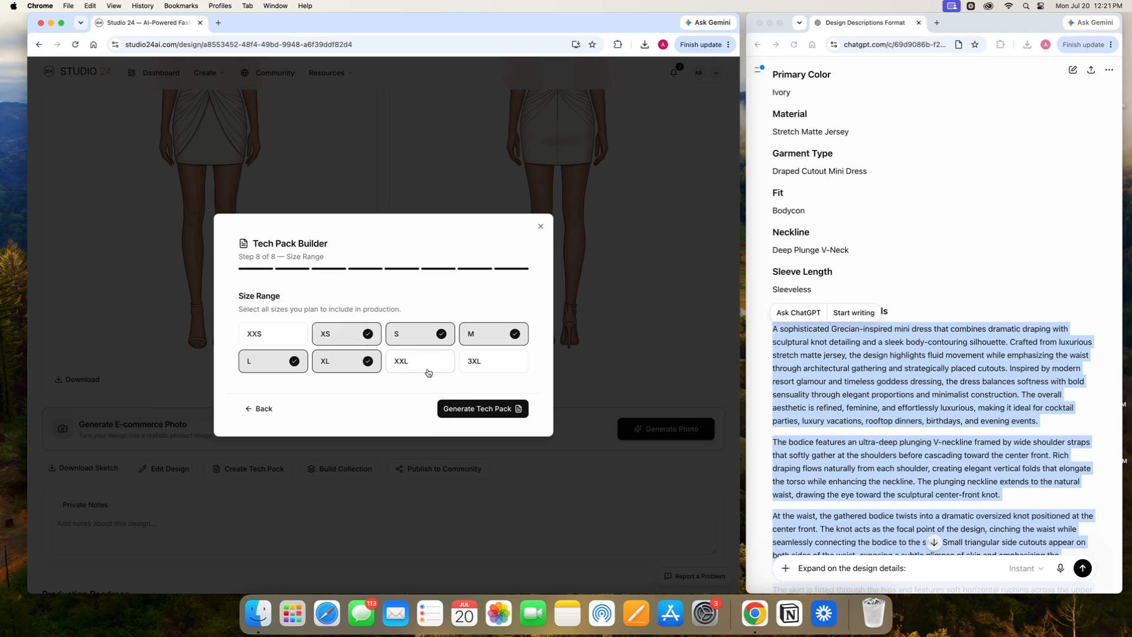
pyautogui.click(488, 410)
pyautogui.click(439, 352)
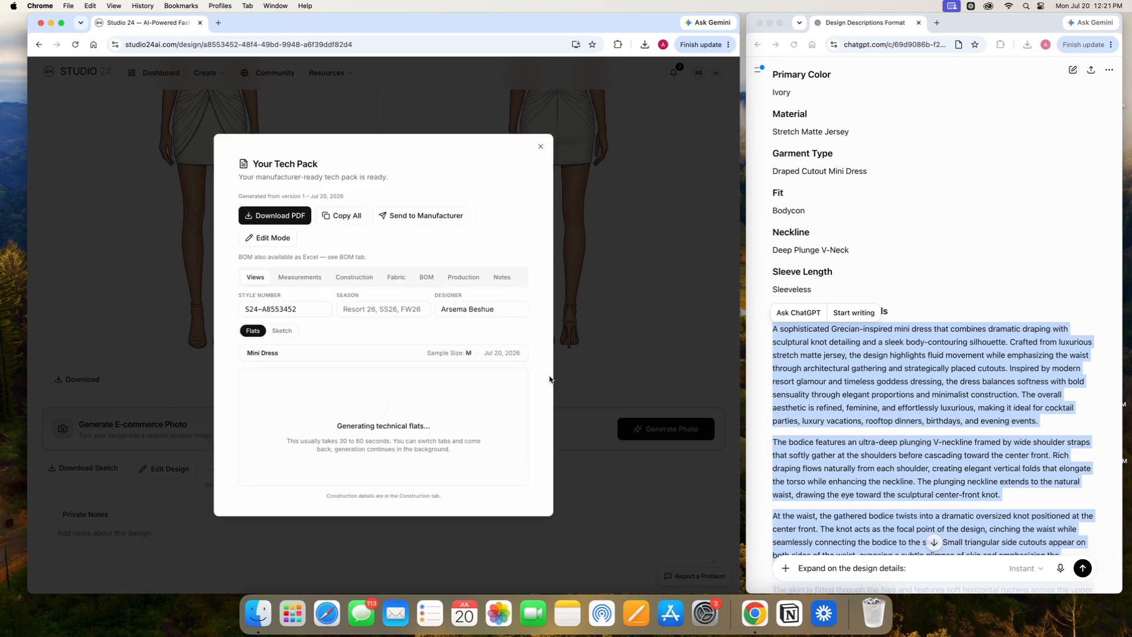
# Review the tech pack's measurements, construction, fabric, BOM and production details
pyautogui.click(299, 280)
pyautogui.scroll(-5, 372, 297)
pyautogui.scroll(5, 370, 297)
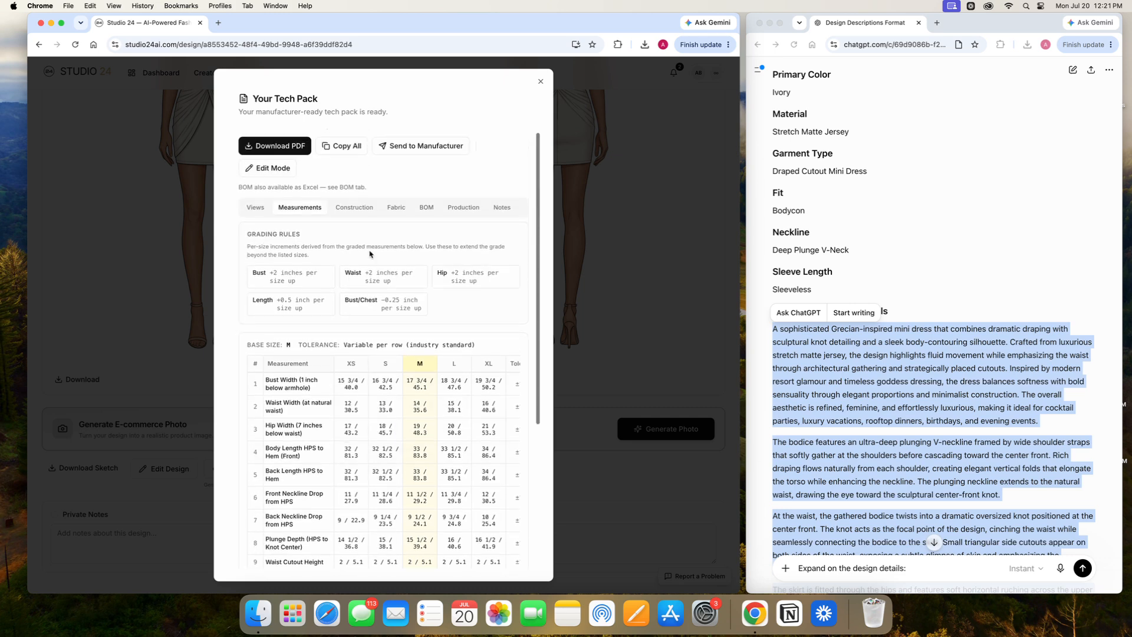
pyautogui.click(351, 209)
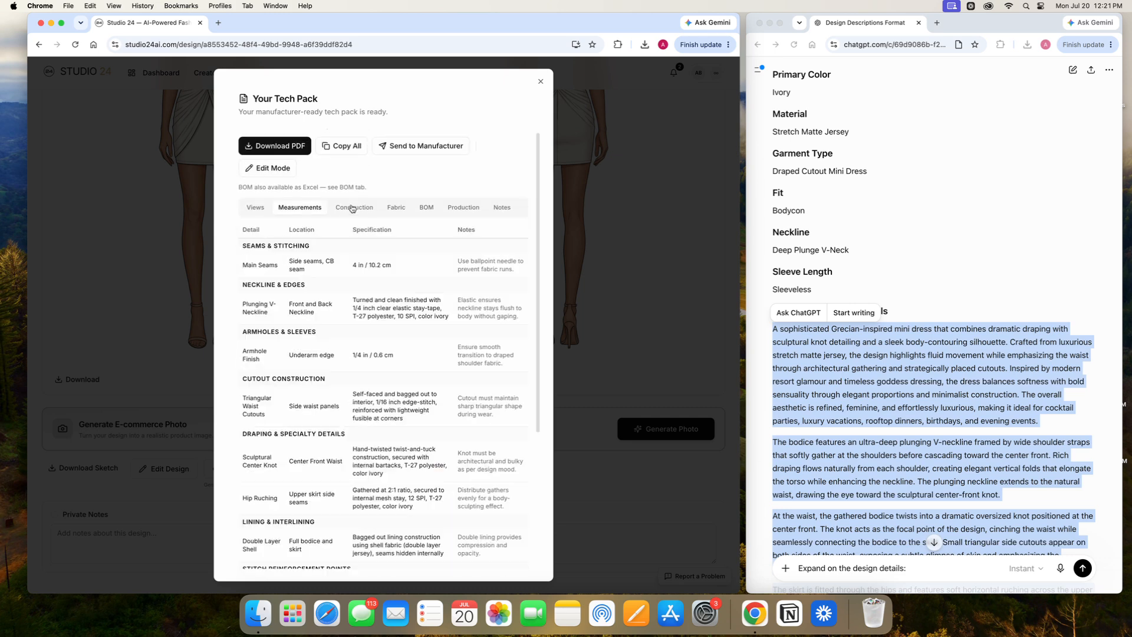
pyautogui.click(399, 213)
pyautogui.click(429, 336)
pyautogui.click(462, 250)
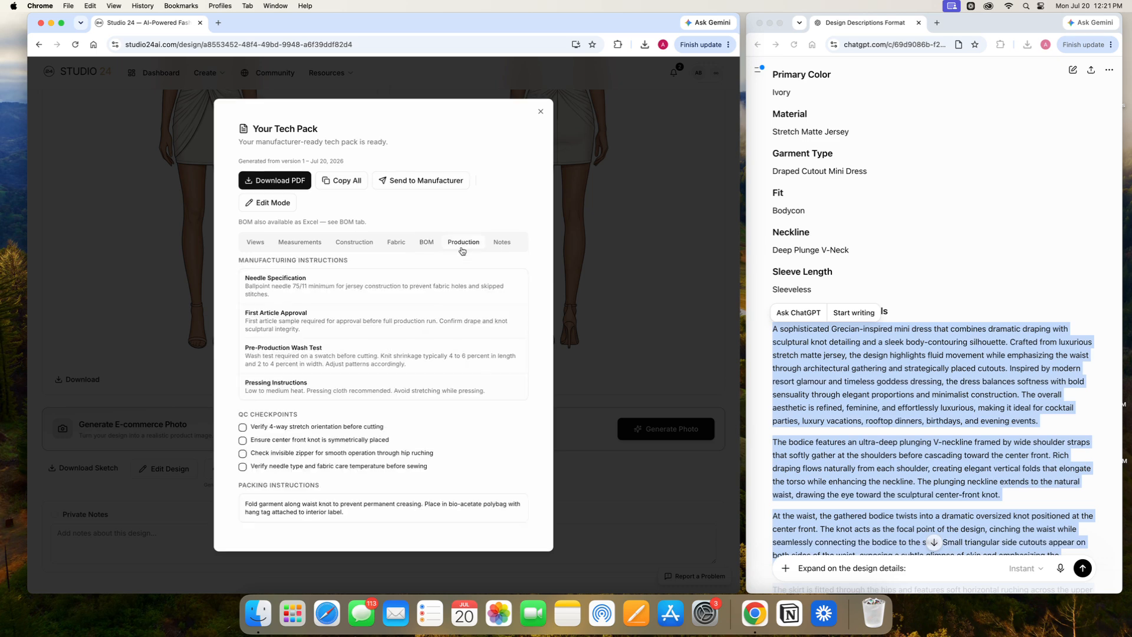
# Show the tech pack's front sketch and reposition the shoulder strap and plunging V-neckline callout pins on the matching dress details
pyautogui.click(256, 244)
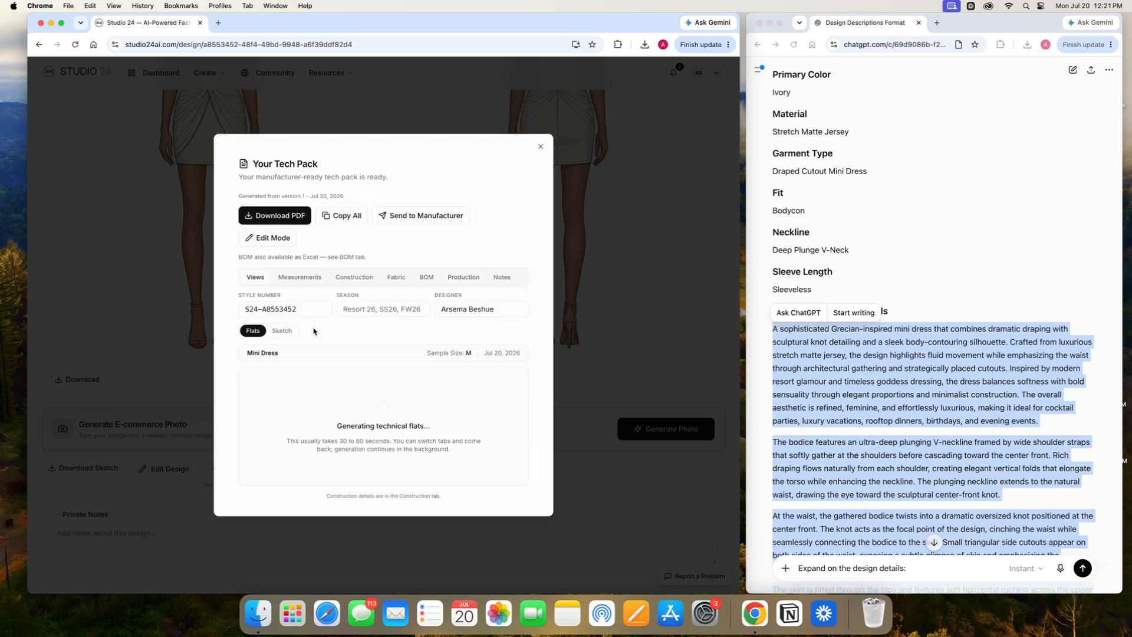
pyautogui.click(282, 331)
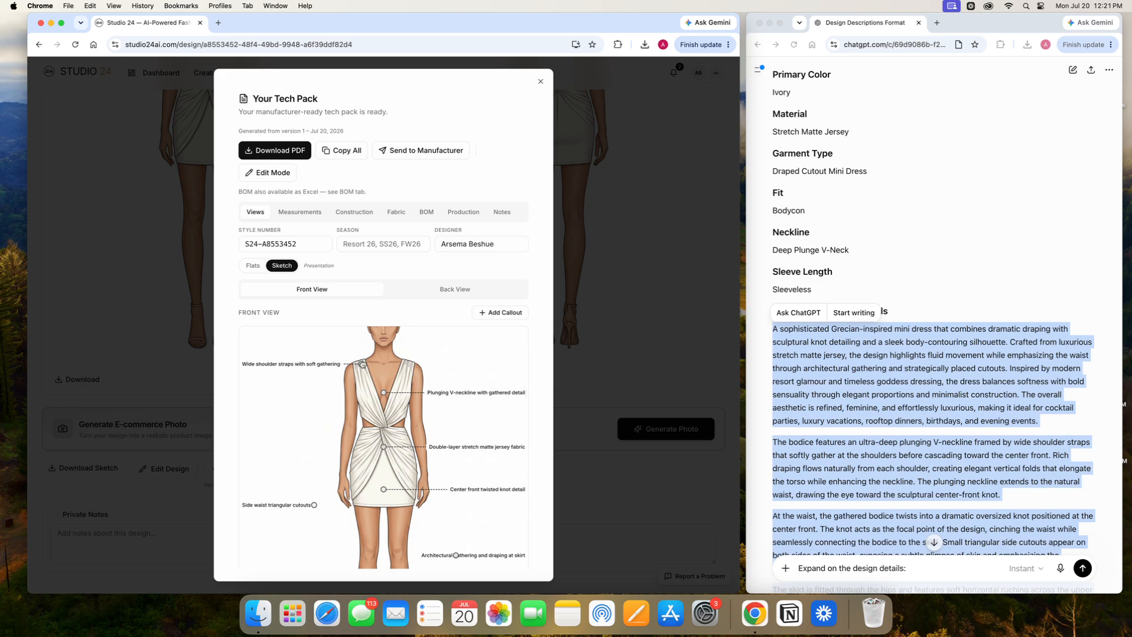
pyautogui.moveTo(363, 364)
pyautogui.mouseDown()
pyautogui.moveTo(399, 387)
pyautogui.moveTo(405, 378)
pyautogui.mouseUp()
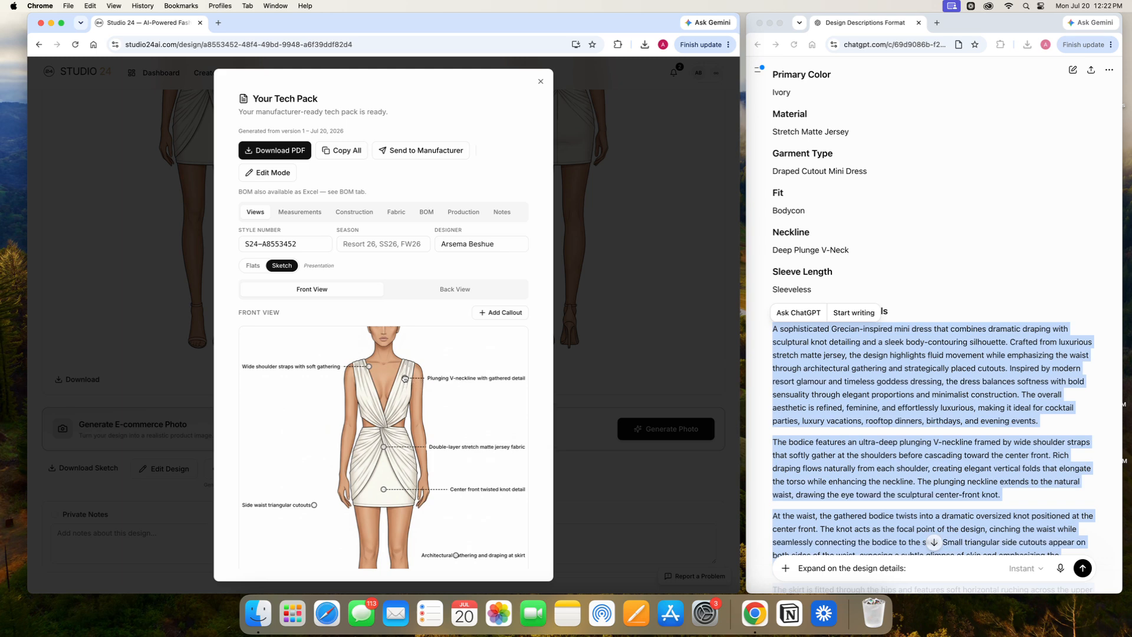
# Examine the remaining callouts on the dress sketch and return to the technical flats
pyautogui.scroll(-6, 405, 379)
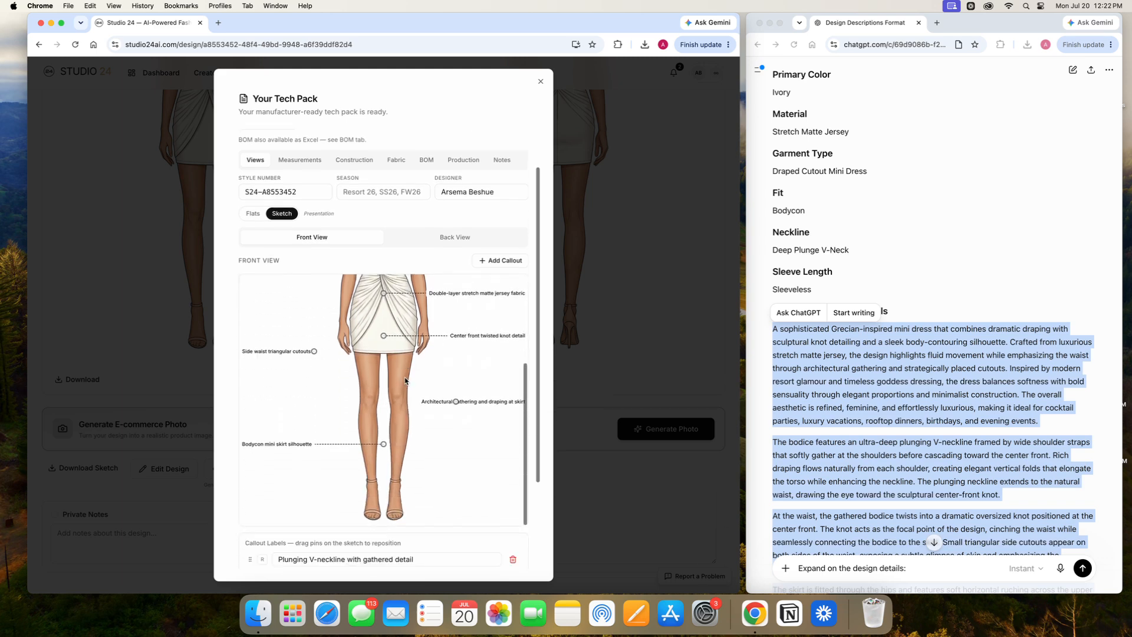
pyautogui.scroll(2, 405, 380)
pyautogui.scroll(-2, 466, 433)
pyautogui.scroll(8, 505, 460)
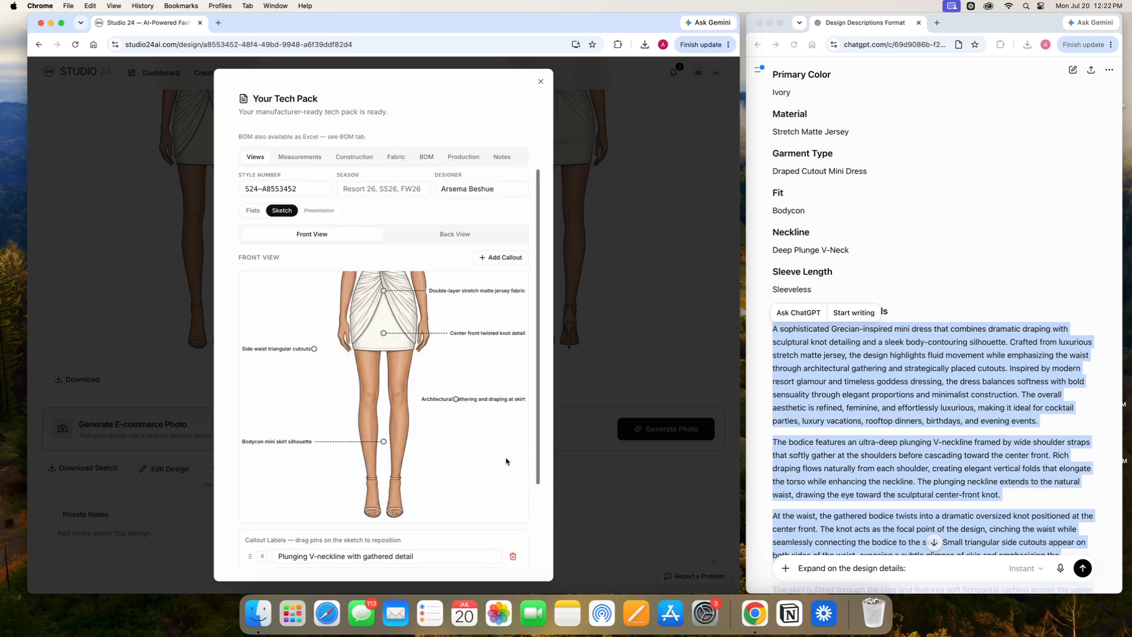
pyautogui.click(470, 295)
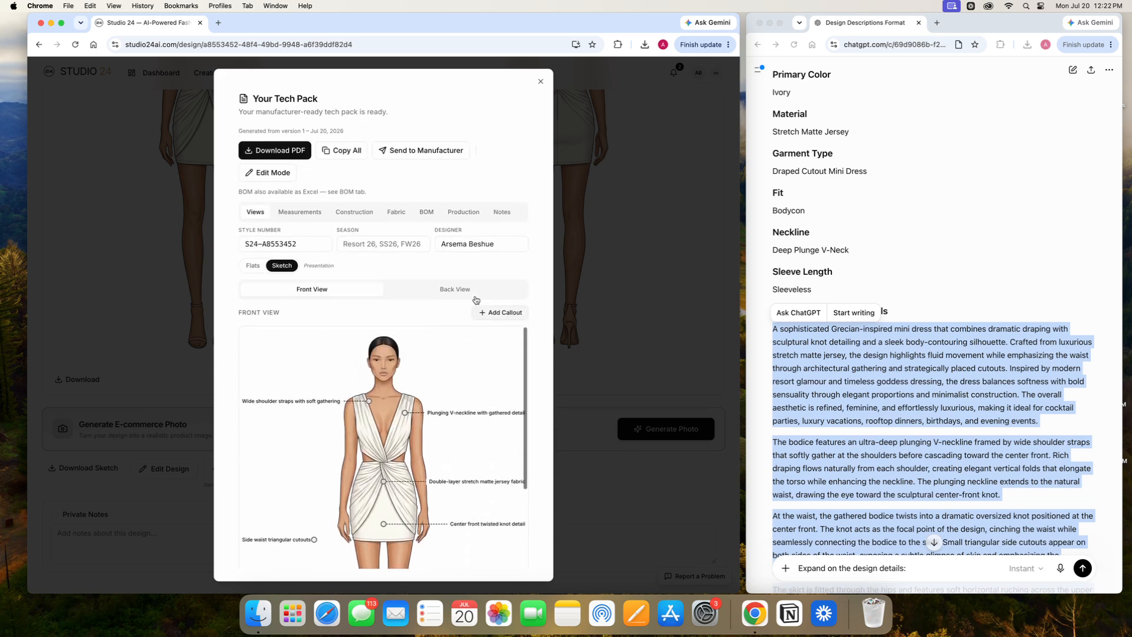
pyautogui.click(252, 265)
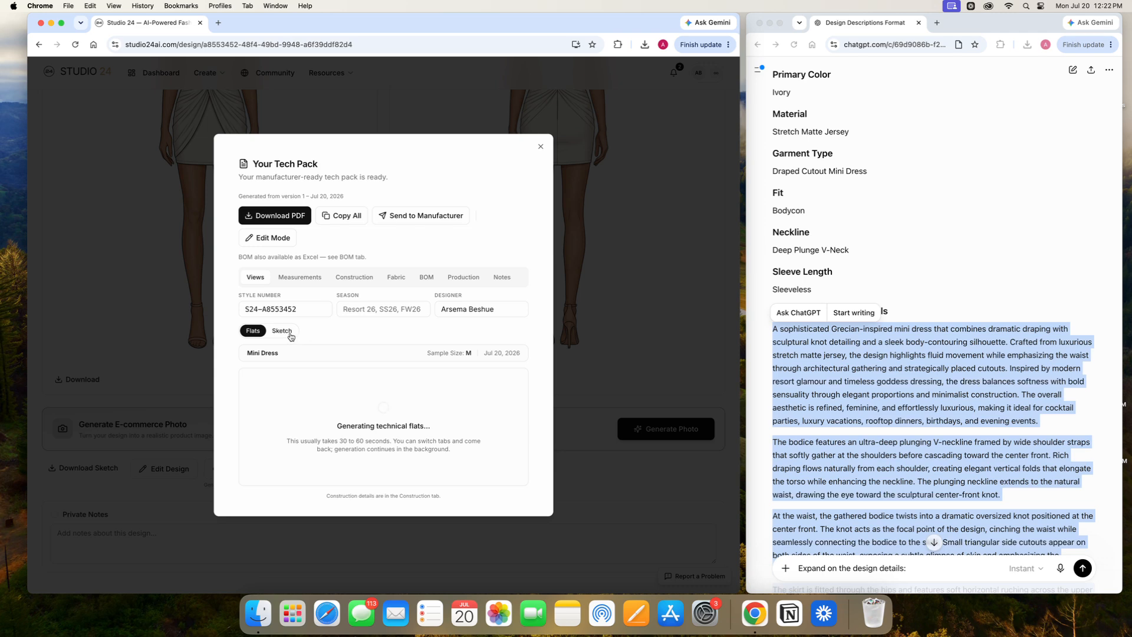
# Check how the tech pack's measurements can be edited and leave edit mode without changing any values
pyautogui.click(295, 277)
pyautogui.click(277, 179)
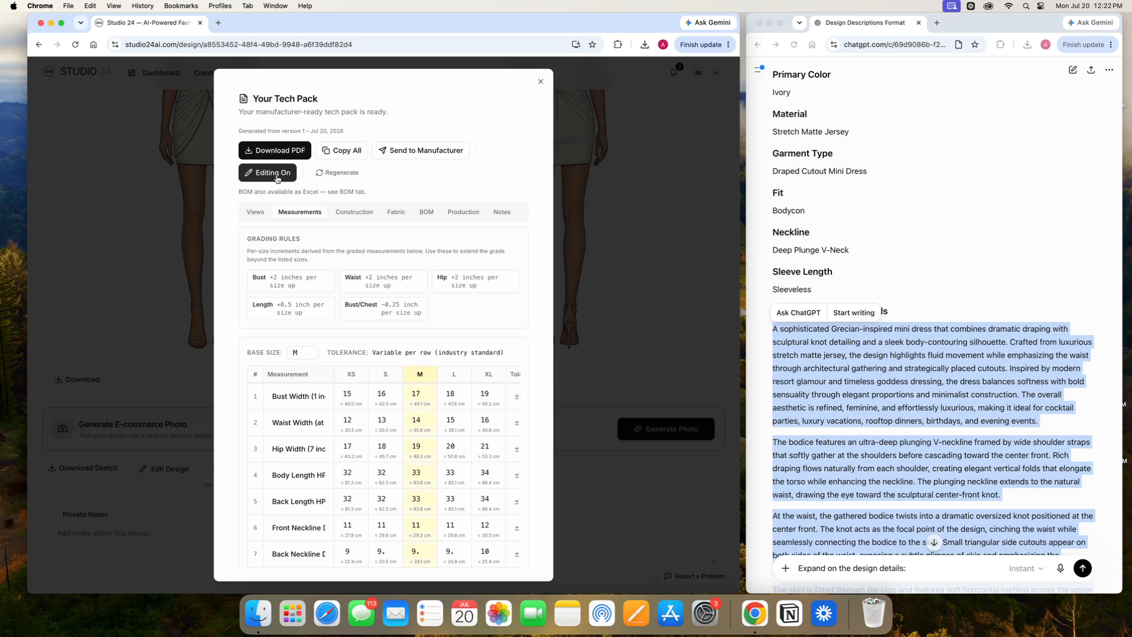
pyautogui.click(277, 179)
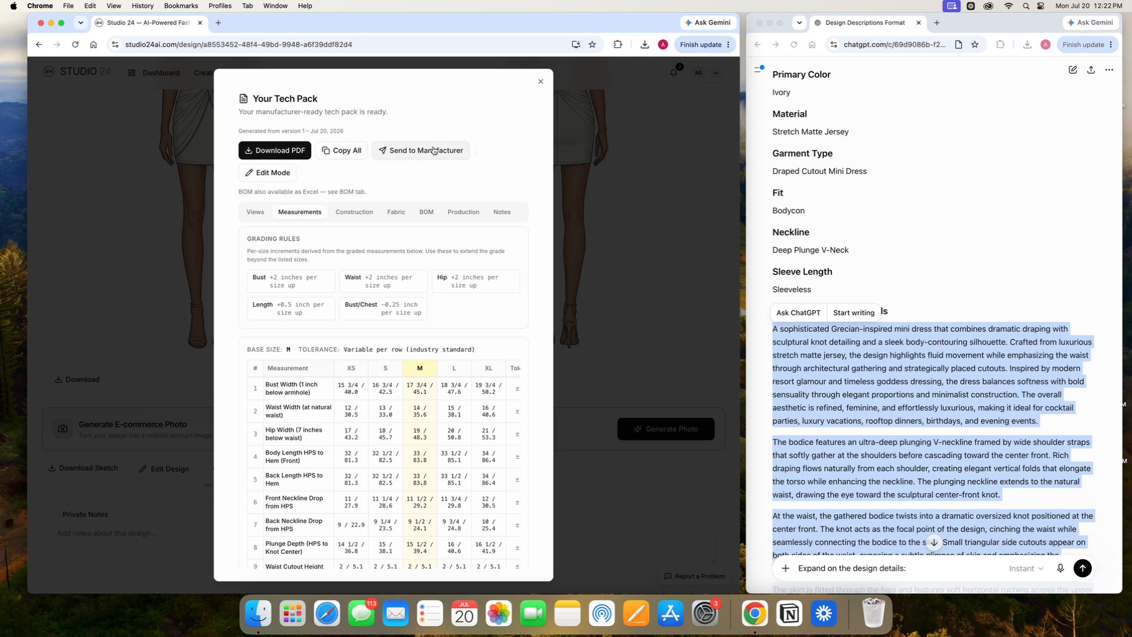
# View the front and back technical flats of the mini dress and close the tech pack
pyautogui.click(258, 213)
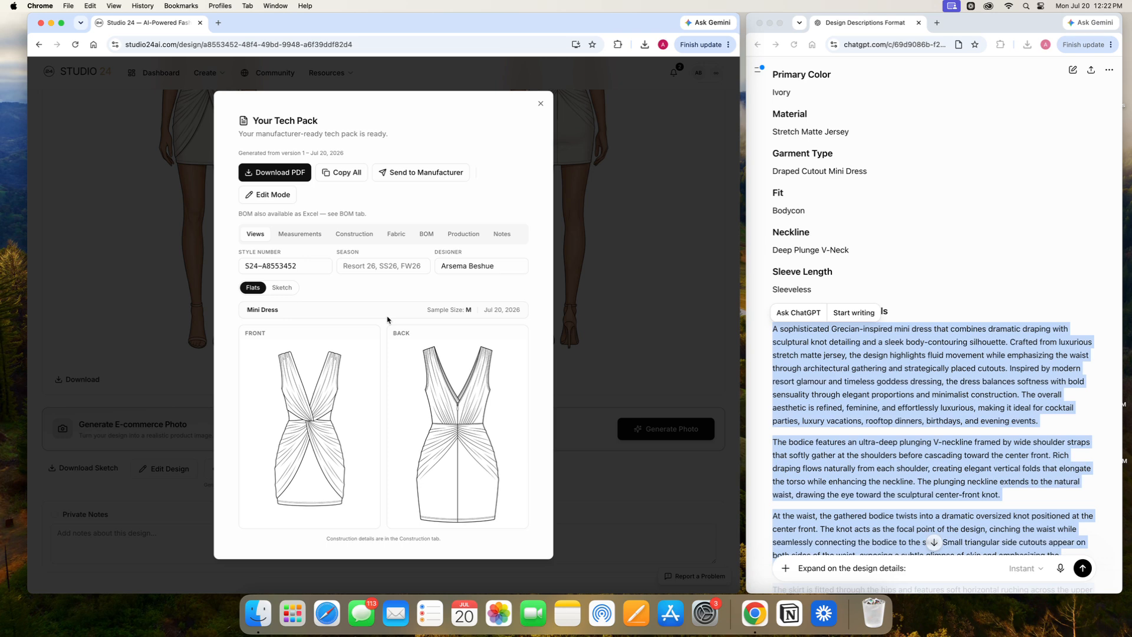
pyautogui.click(613, 195)
pyautogui.scroll(-3, 375, 283)
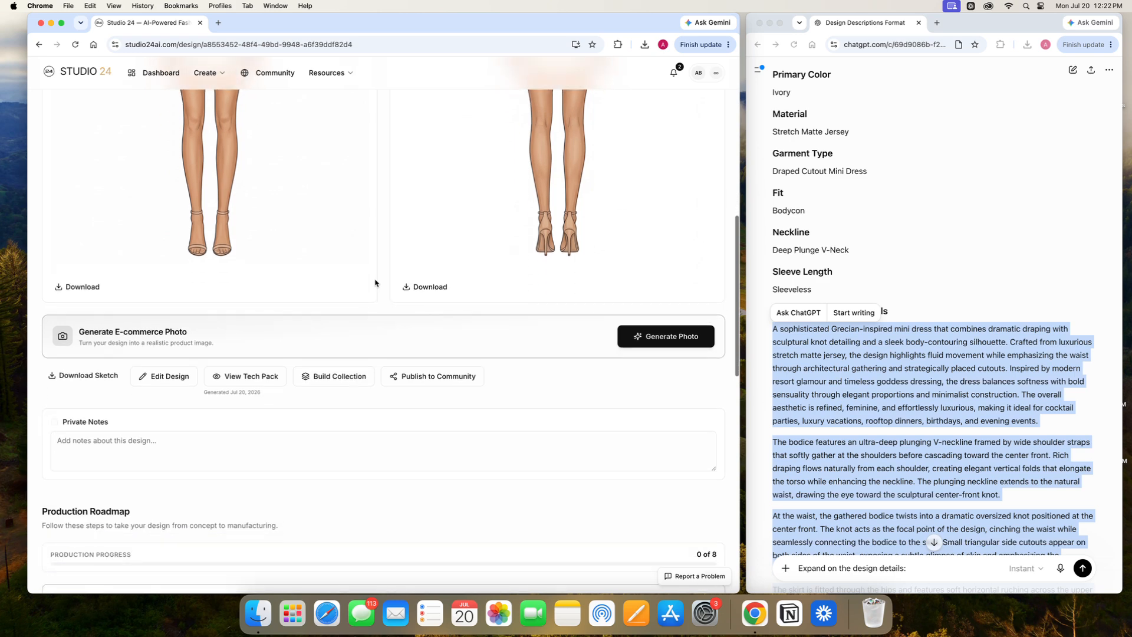
# Look over the Publish to Community form for the dress and leave it without publishing
pyautogui.scroll(2, 417, 369)
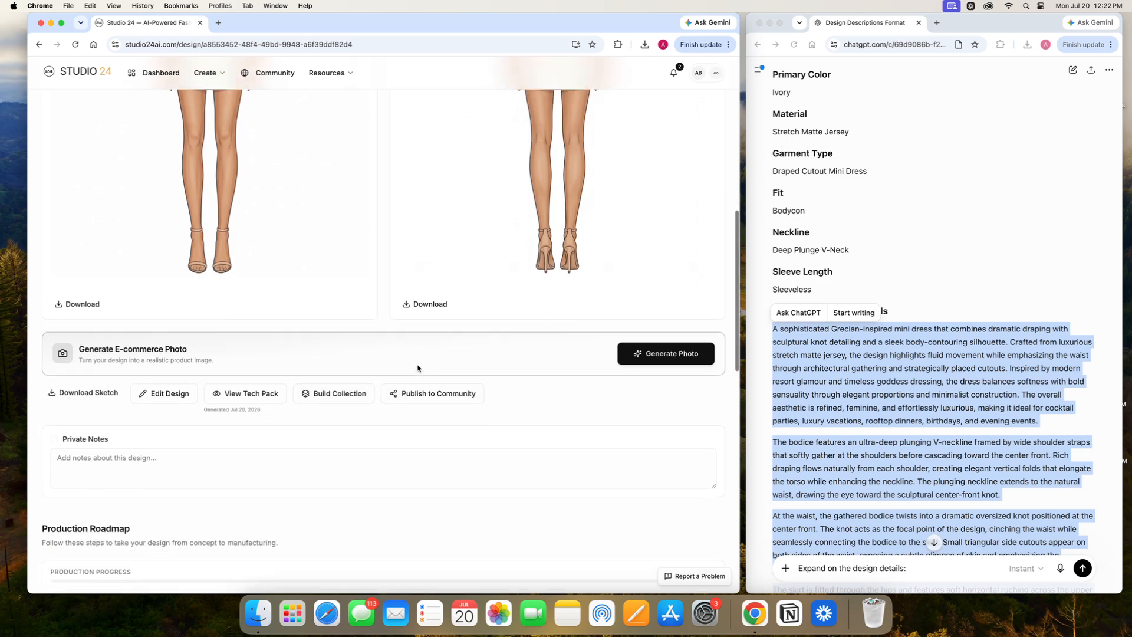
pyautogui.scroll(4, 417, 368)
pyautogui.scroll(-2, 418, 369)
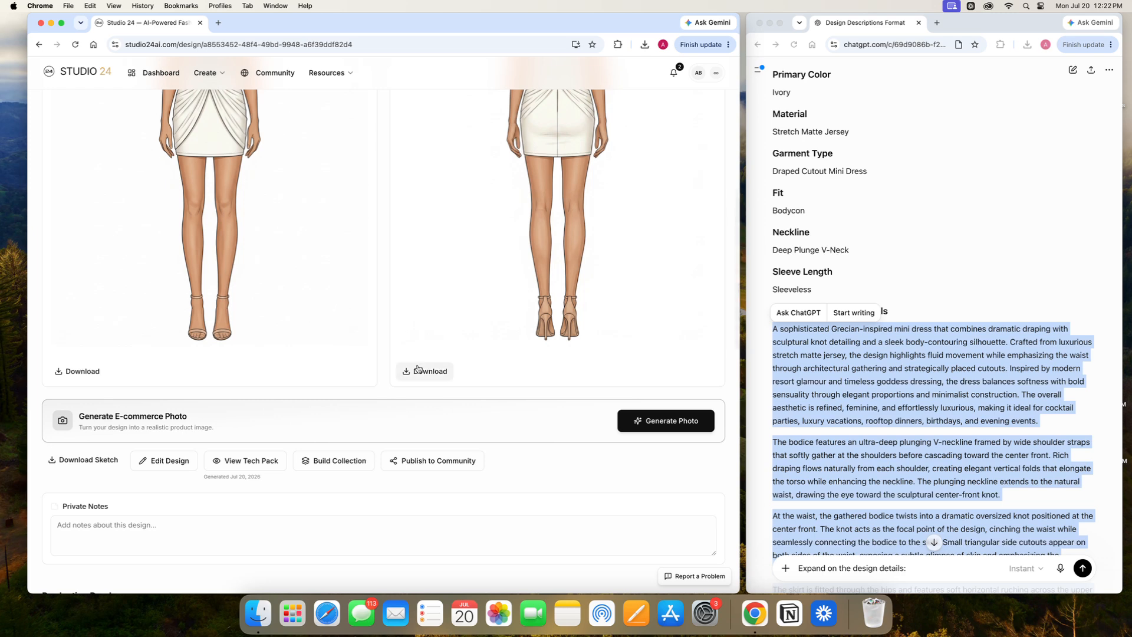
pyautogui.click(431, 465)
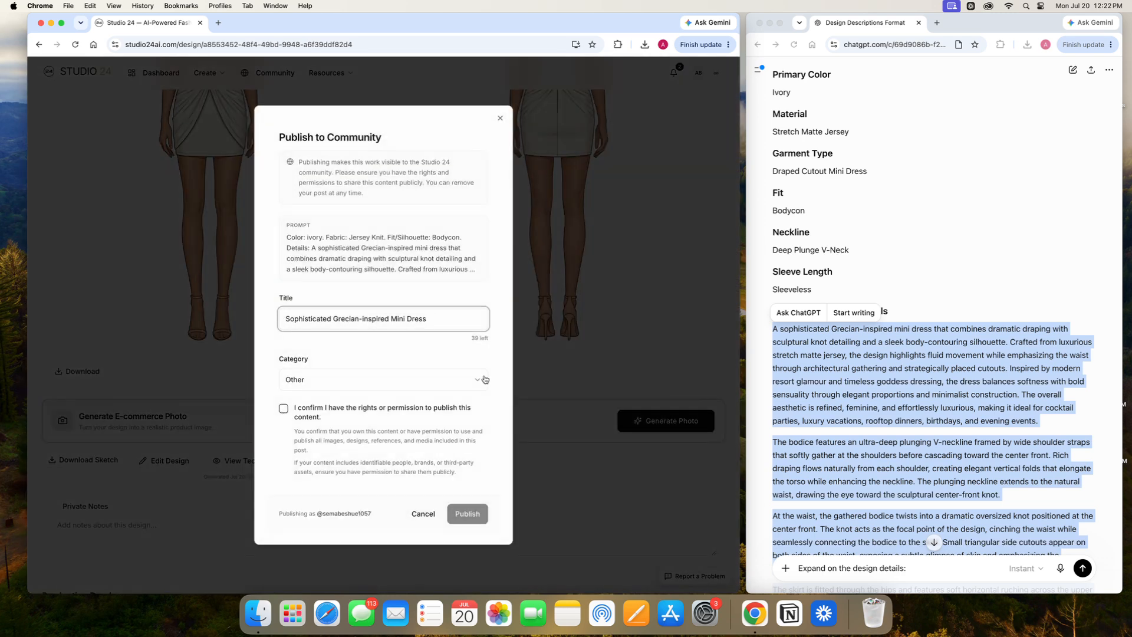
pyautogui.press('Escape')
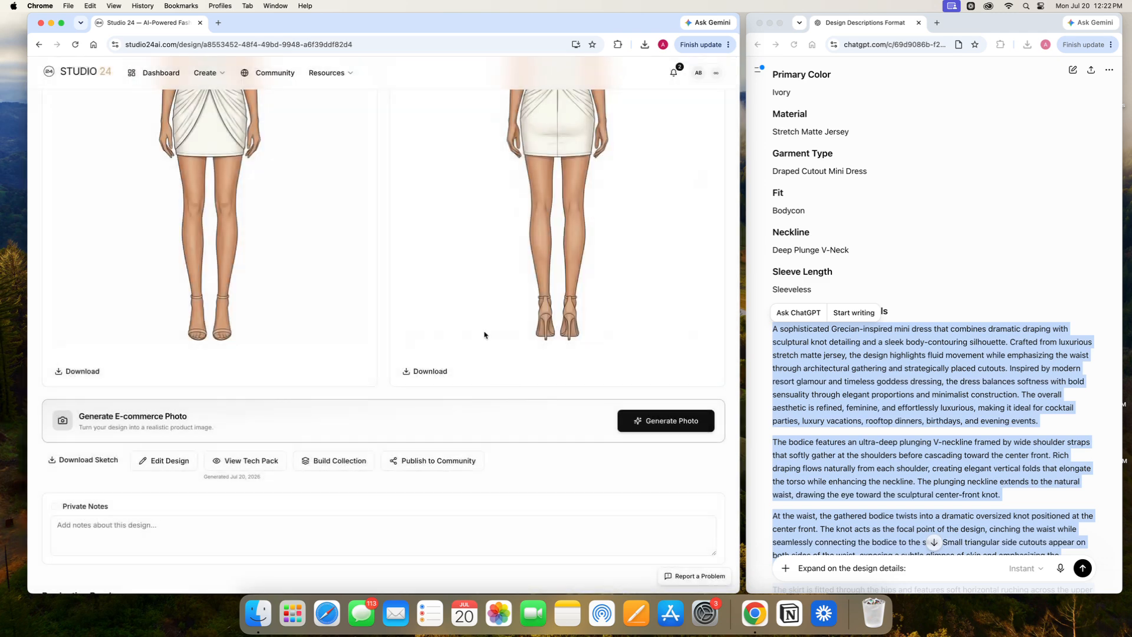
# Look at the dress sketches once more and browse the recent designs in the Community gallery
pyautogui.scroll(4, 479, 320)
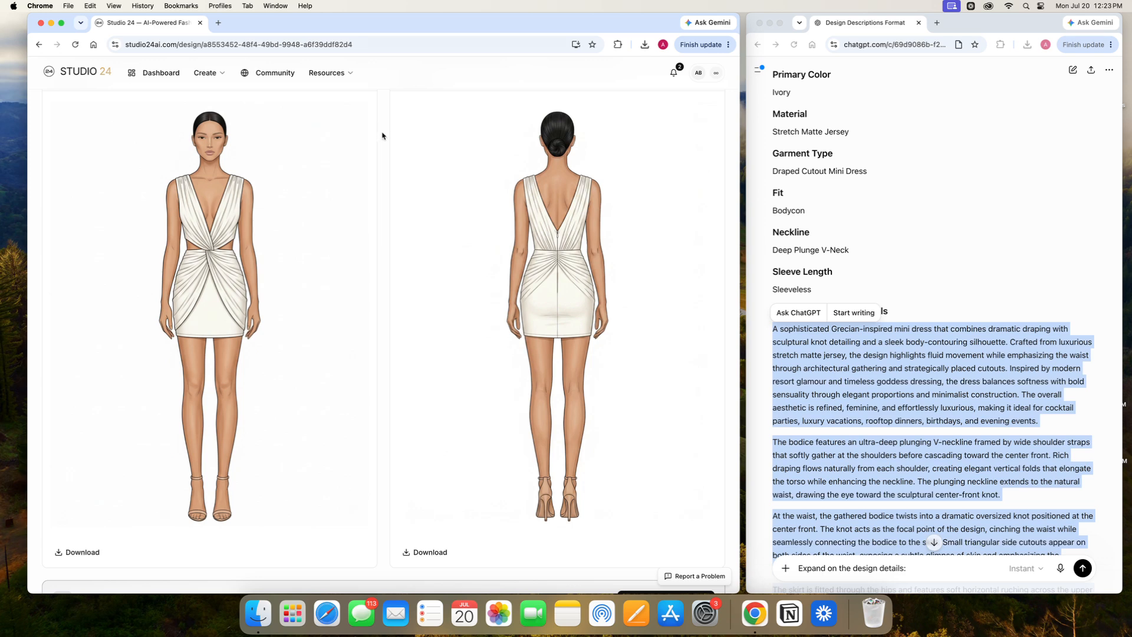
pyautogui.scroll(-3, 383, 136)
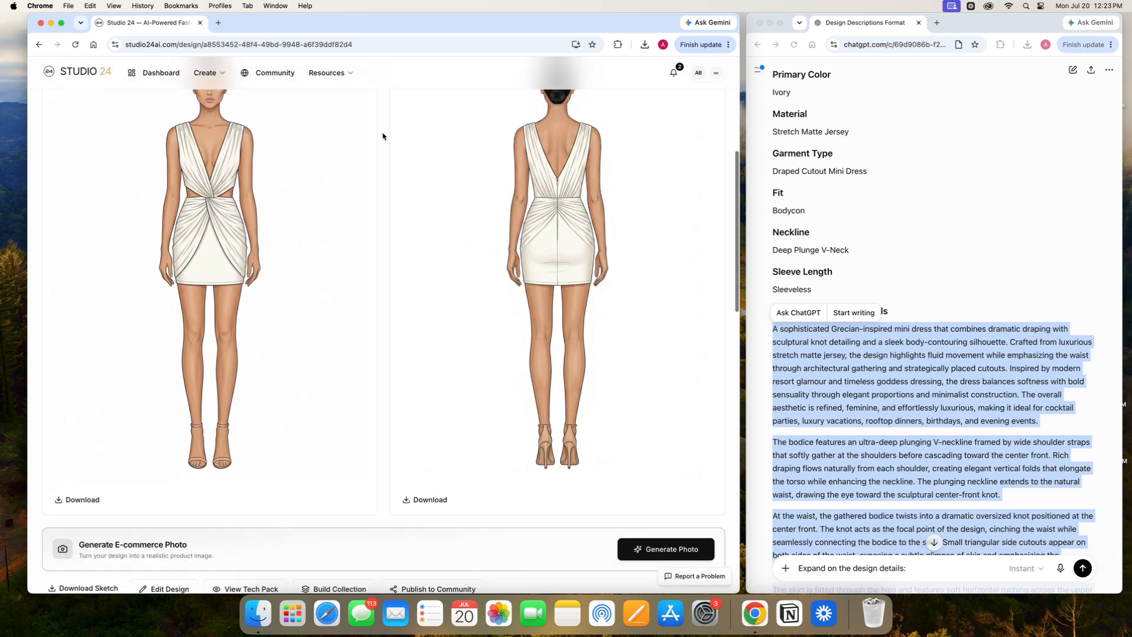
pyautogui.click(281, 73)
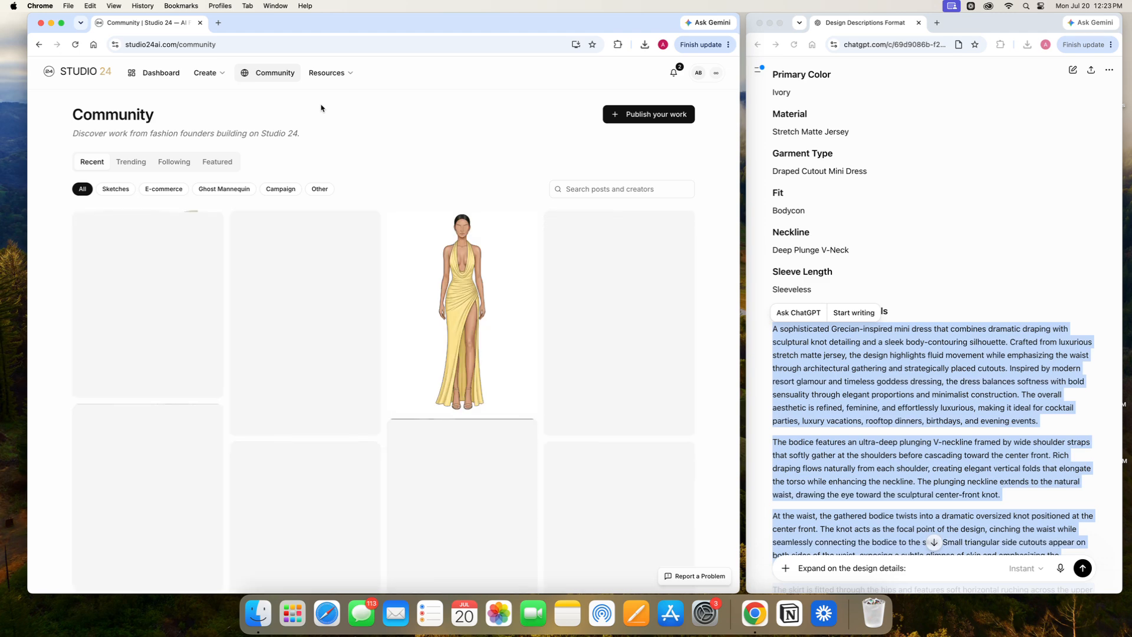
pyautogui.scroll(-3, 320, 108)
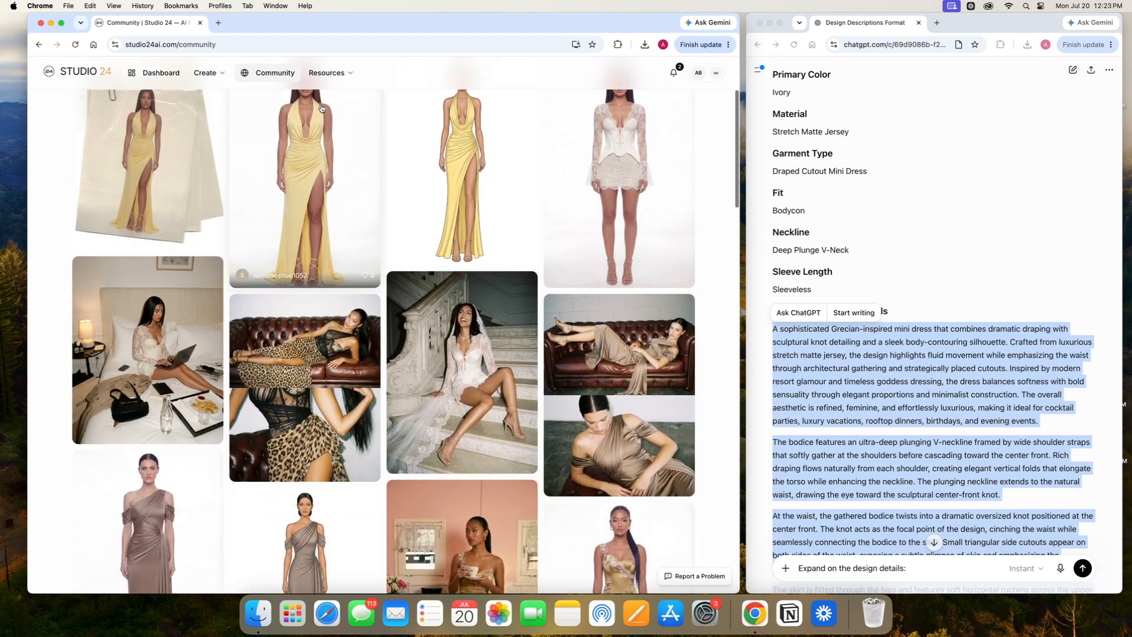
pyautogui.scroll(-2, 320, 108)
pyautogui.scroll(-2, 322, 108)
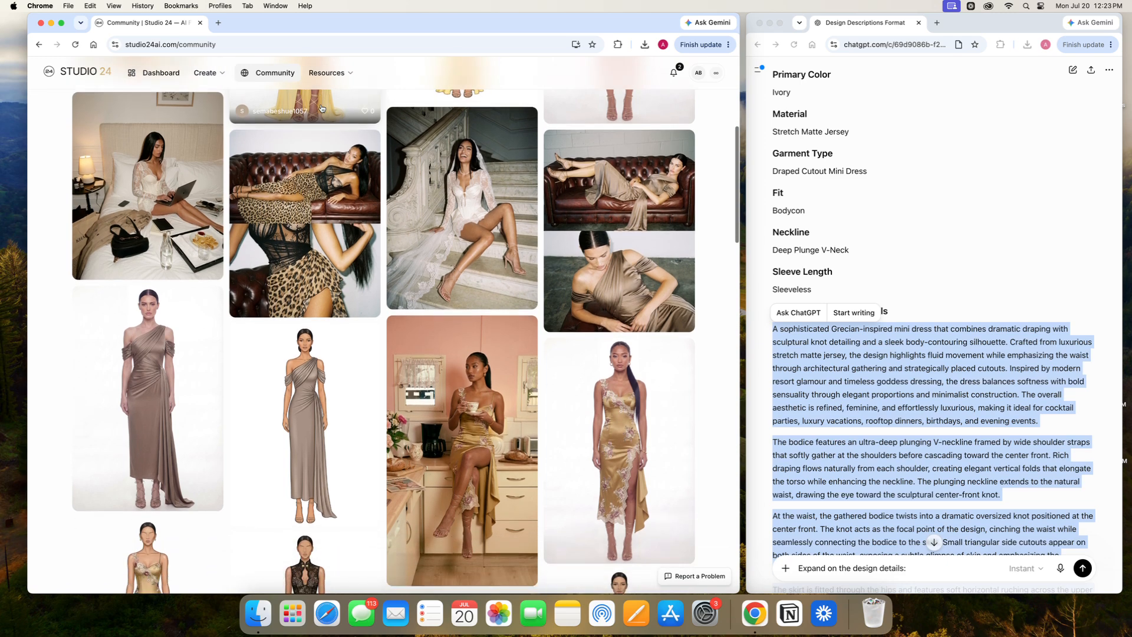
pyautogui.scroll(6, 322, 108)
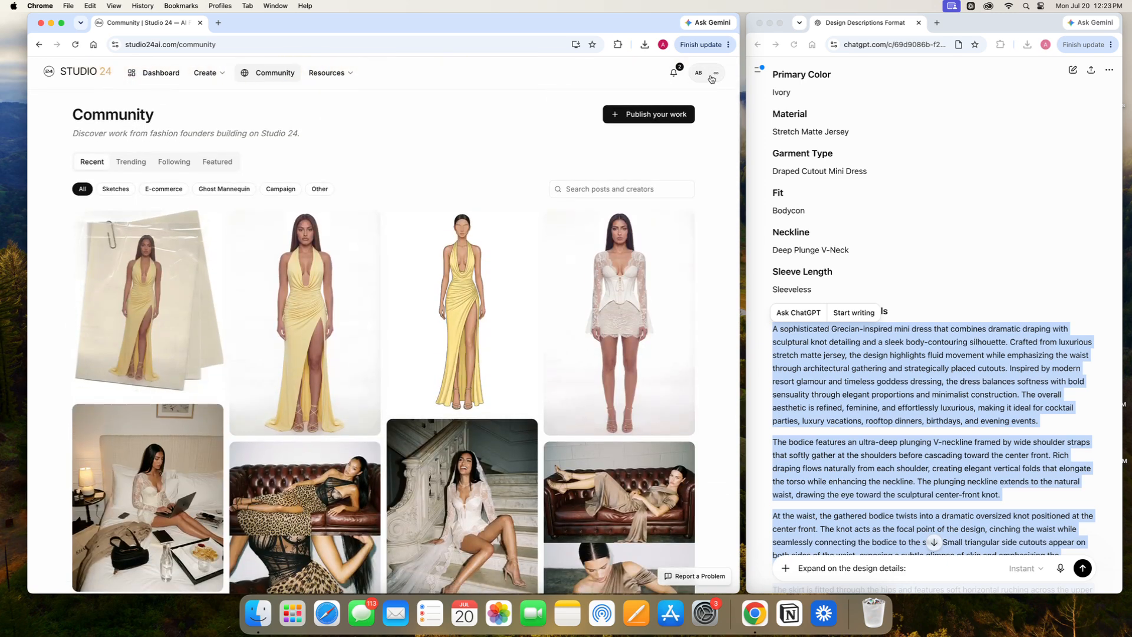
# Open the generation History page and show its items four per row
pyautogui.click(698, 74)
pyautogui.click(610, 210)
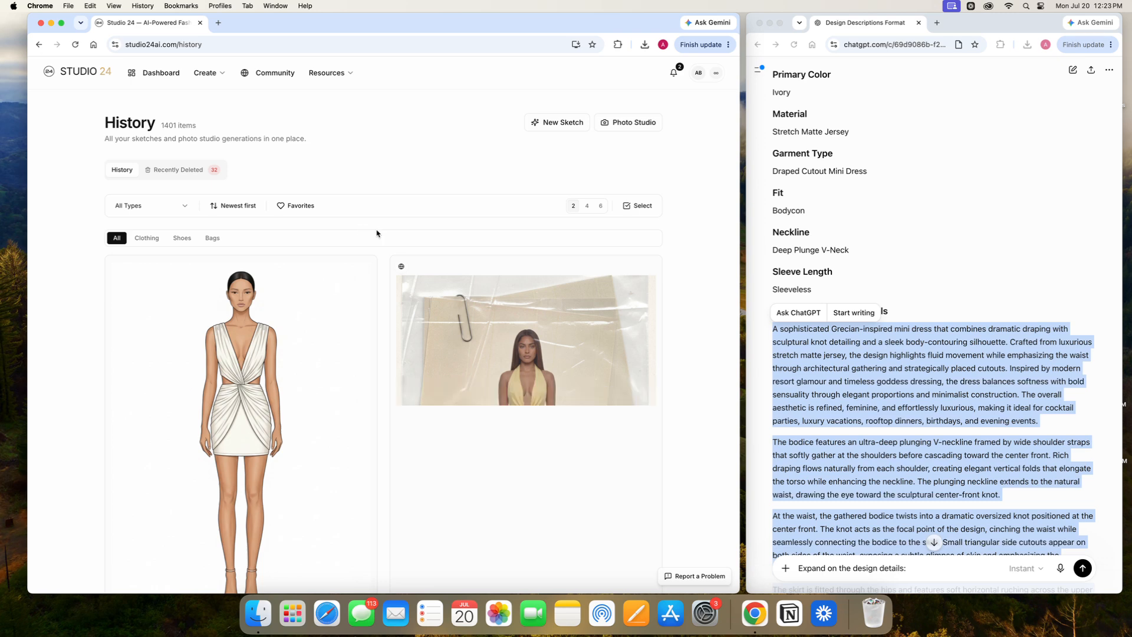
pyautogui.scroll(-10, 378, 234)
pyautogui.scroll(10, 378, 234)
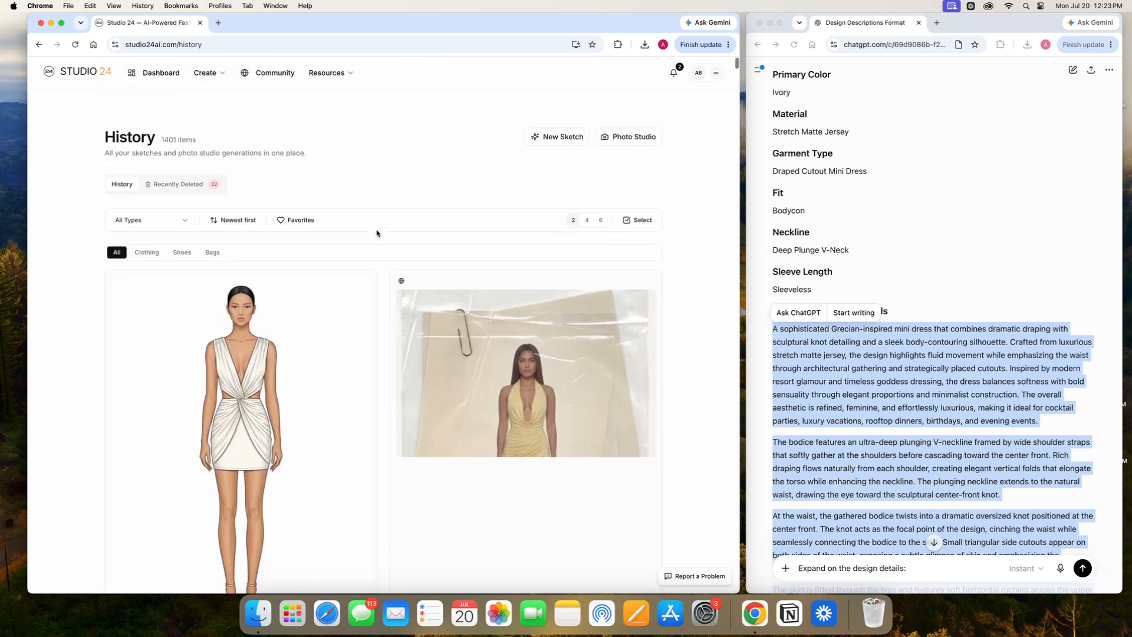
pyautogui.click(588, 206)
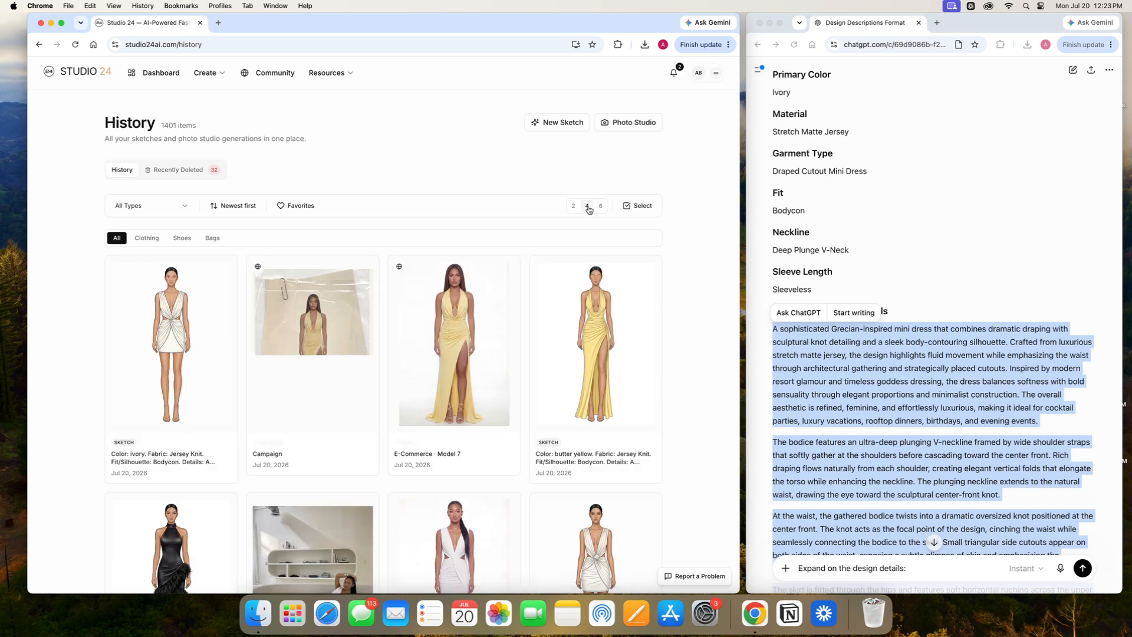
# Filter the history to Sketches and open the ivory draped cutout mini dress design
pyautogui.click(164, 212)
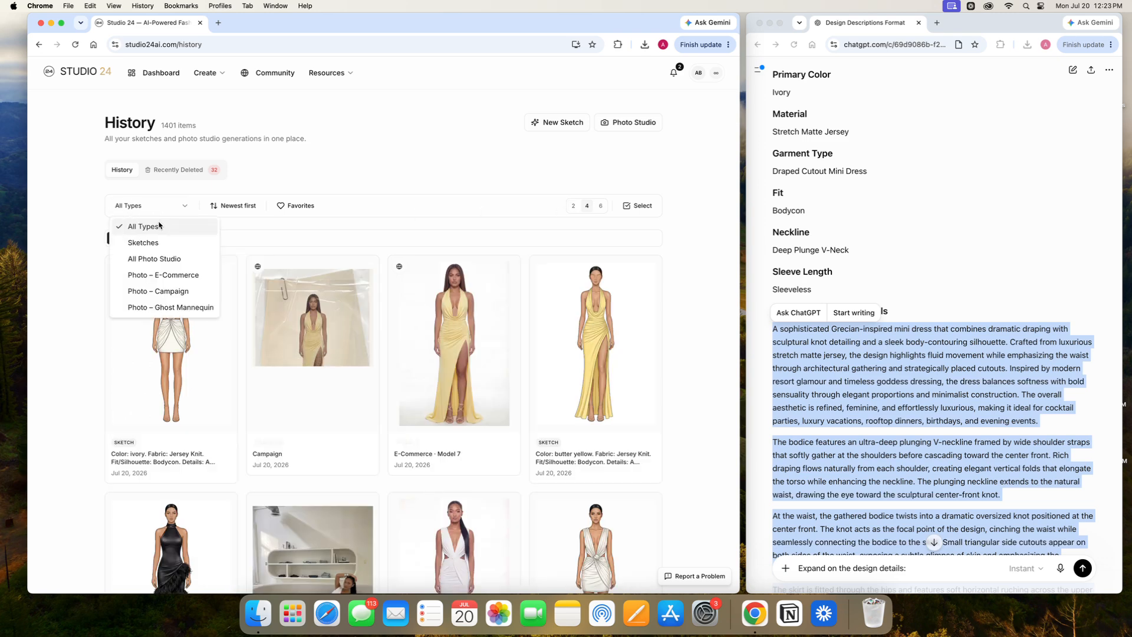
pyautogui.click(158, 239)
pyautogui.click(188, 299)
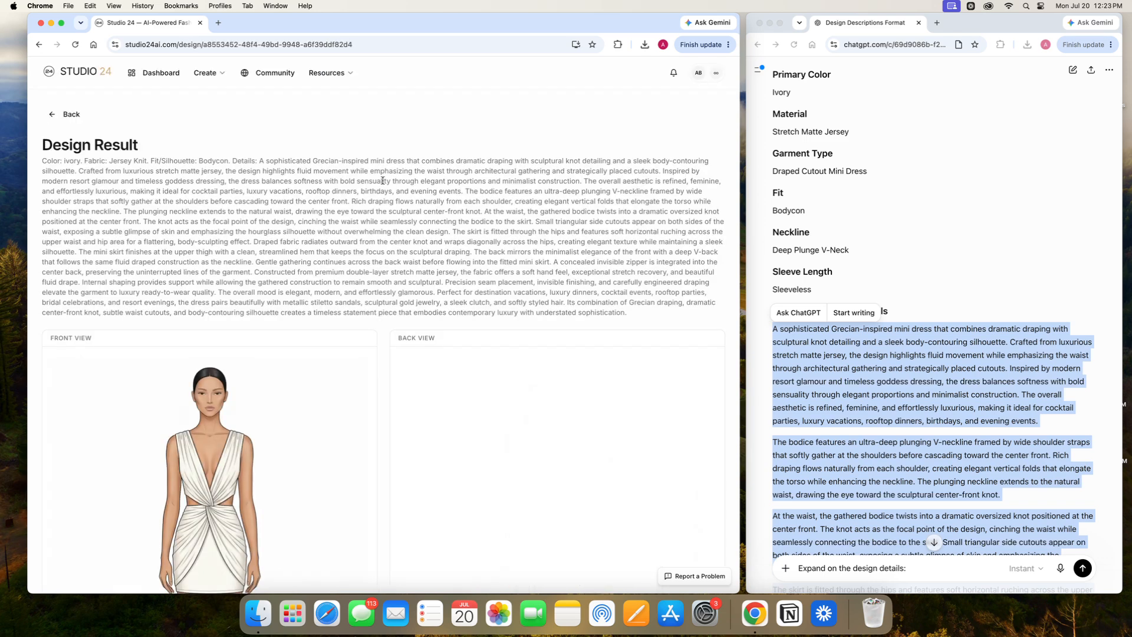
# Mark Create Technical Pack and Select a Manufacturer as completed in the dress's Production Roadmap
pyautogui.scroll(-5, 383, 183)
pyautogui.scroll(-6, 383, 184)
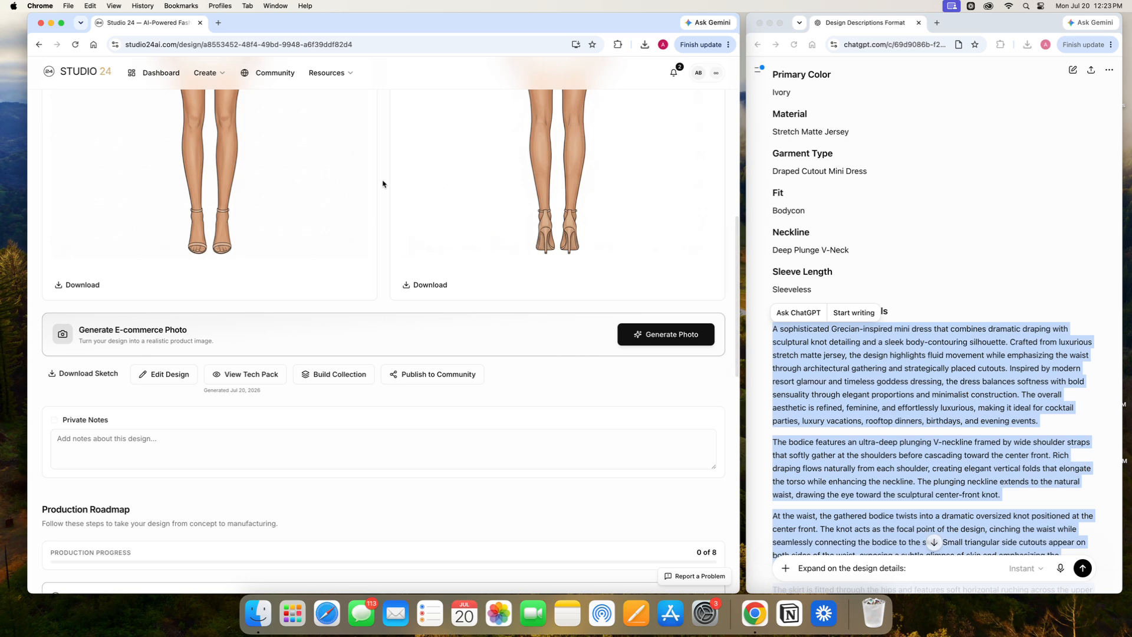
pyautogui.scroll(-3, 382, 183)
pyautogui.scroll(-3, 383, 184)
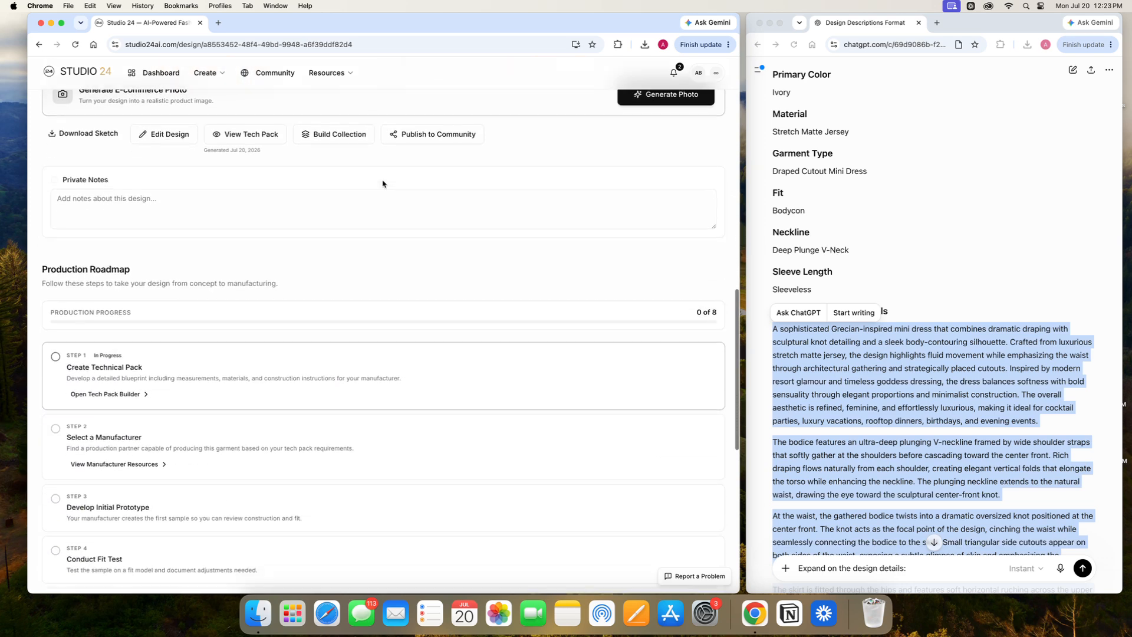
pyautogui.click(54, 283)
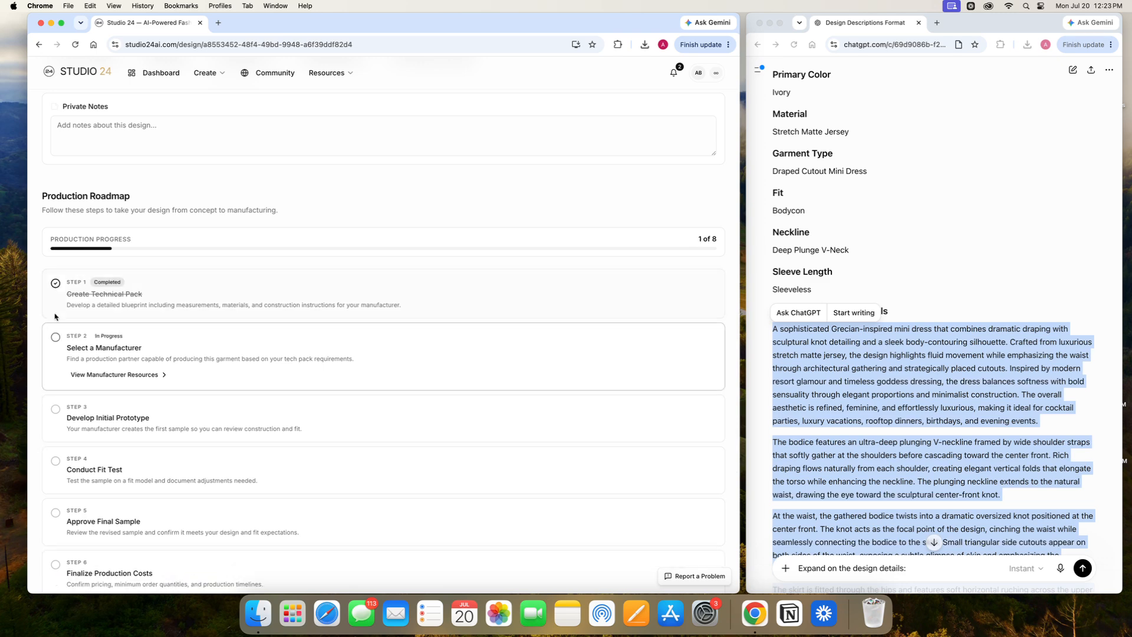
pyautogui.click(55, 339)
# Review the dress's front and back sketches, its Production Roadmap steps and the list of available resources
pyautogui.scroll(7, 168, 283)
pyautogui.scroll(3, 168, 283)
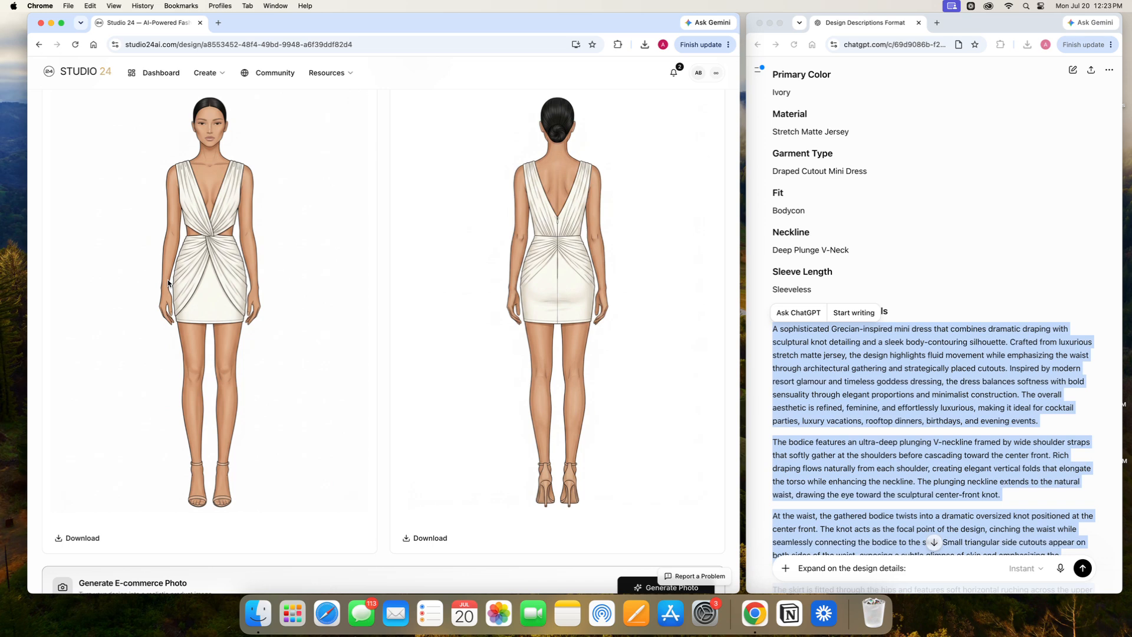
pyautogui.scroll(-15, 168, 284)
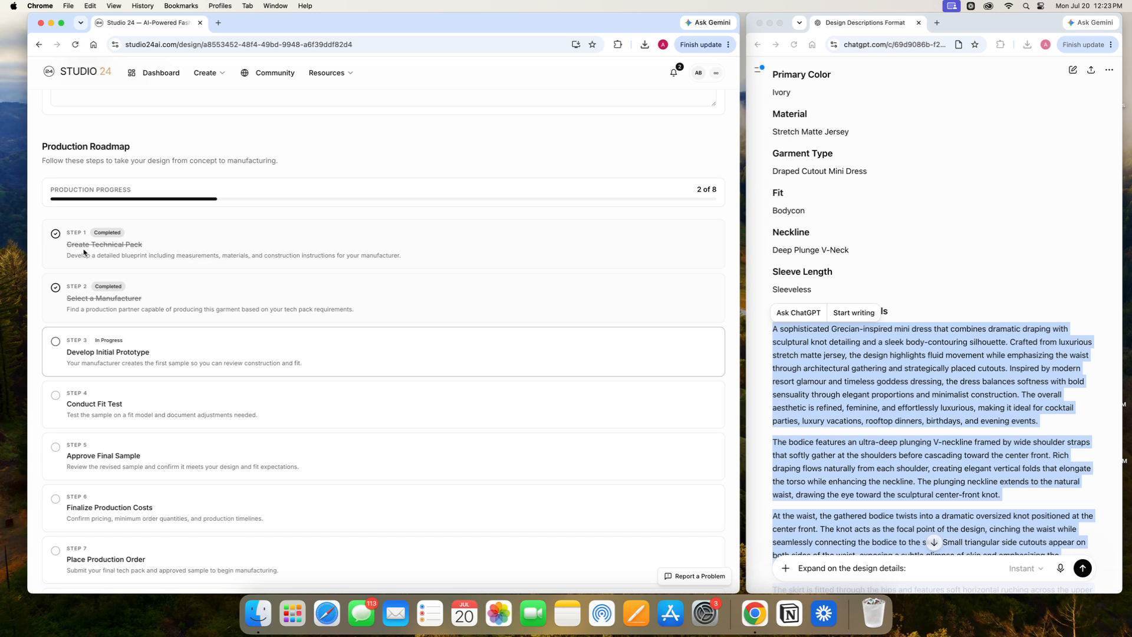
pyautogui.scroll(5, 127, 247)
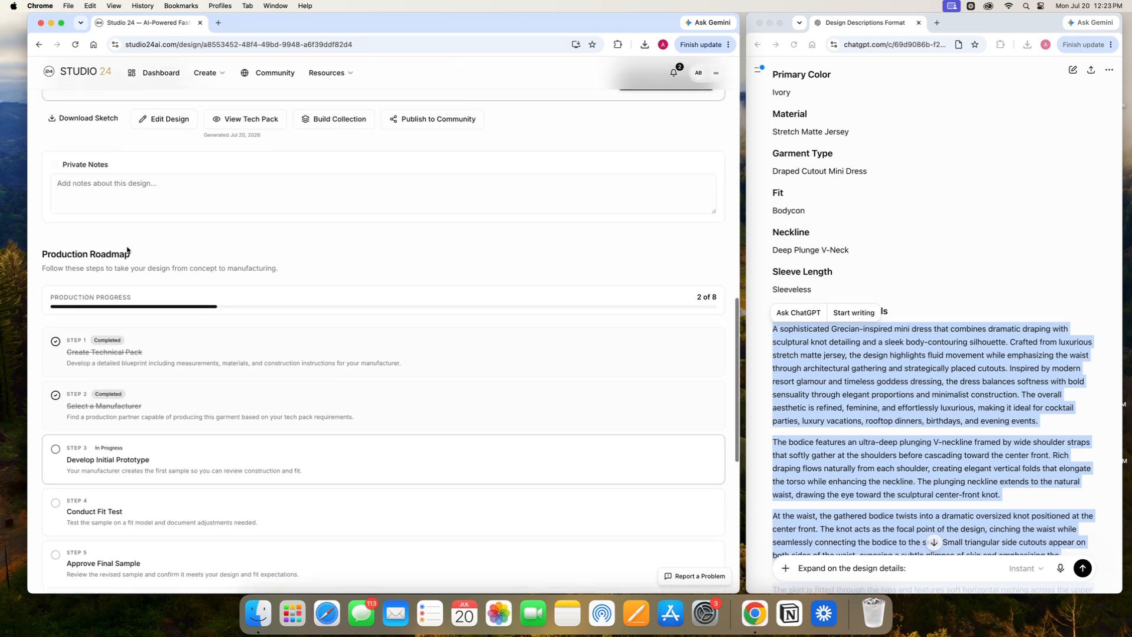
pyautogui.scroll(-3, 210, 279)
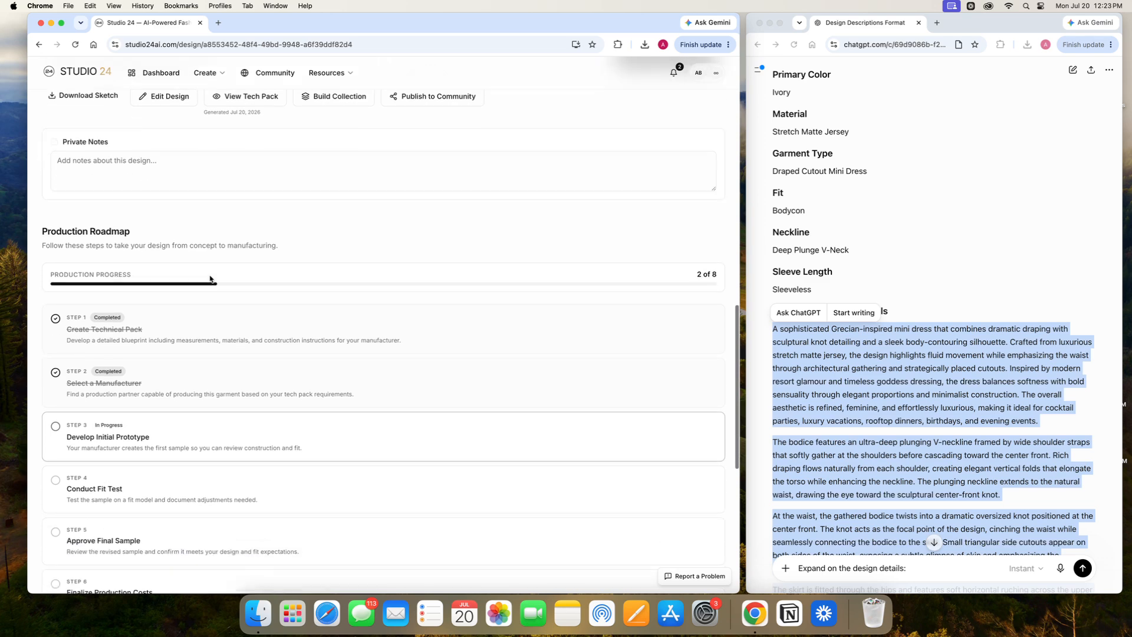
pyautogui.scroll(-2, 224, 298)
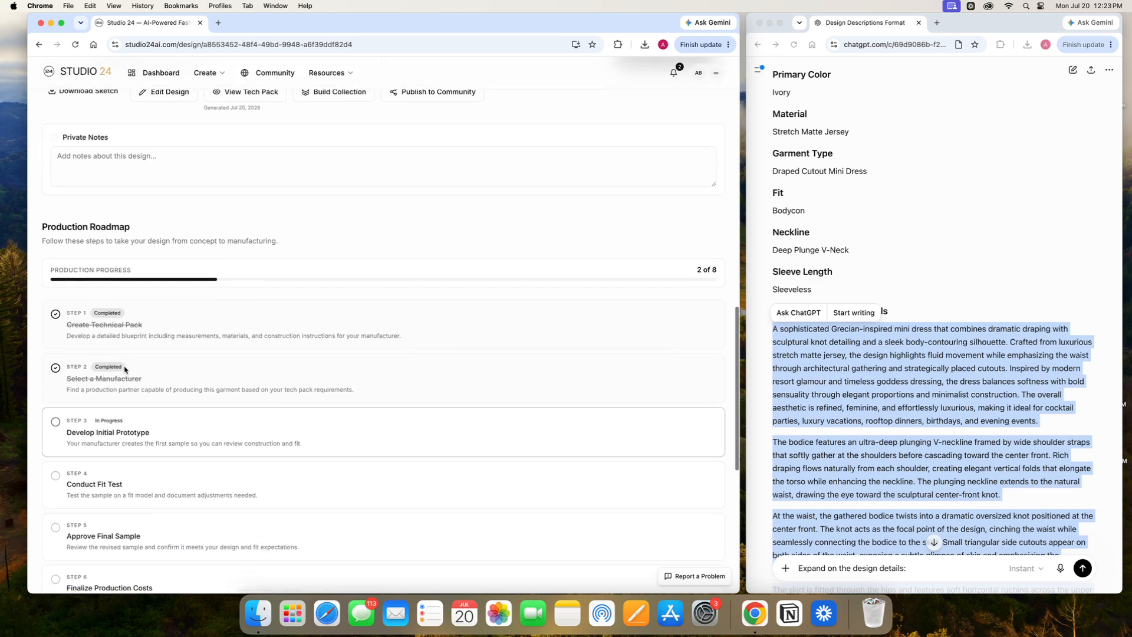
pyautogui.click(328, 74)
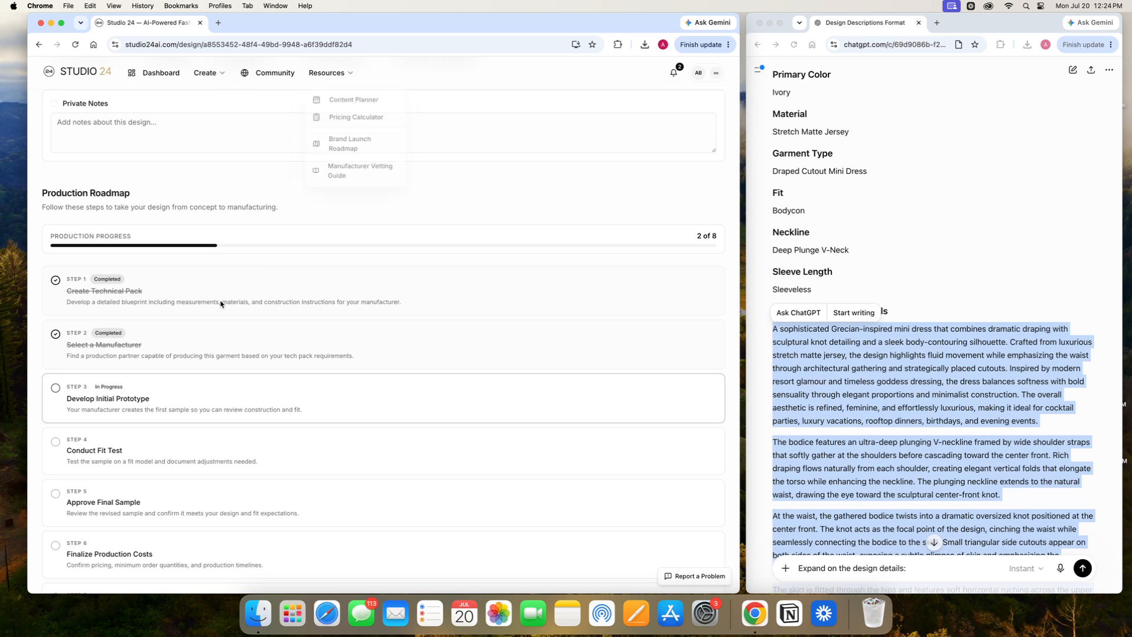
pyautogui.scroll(-2, 220, 300)
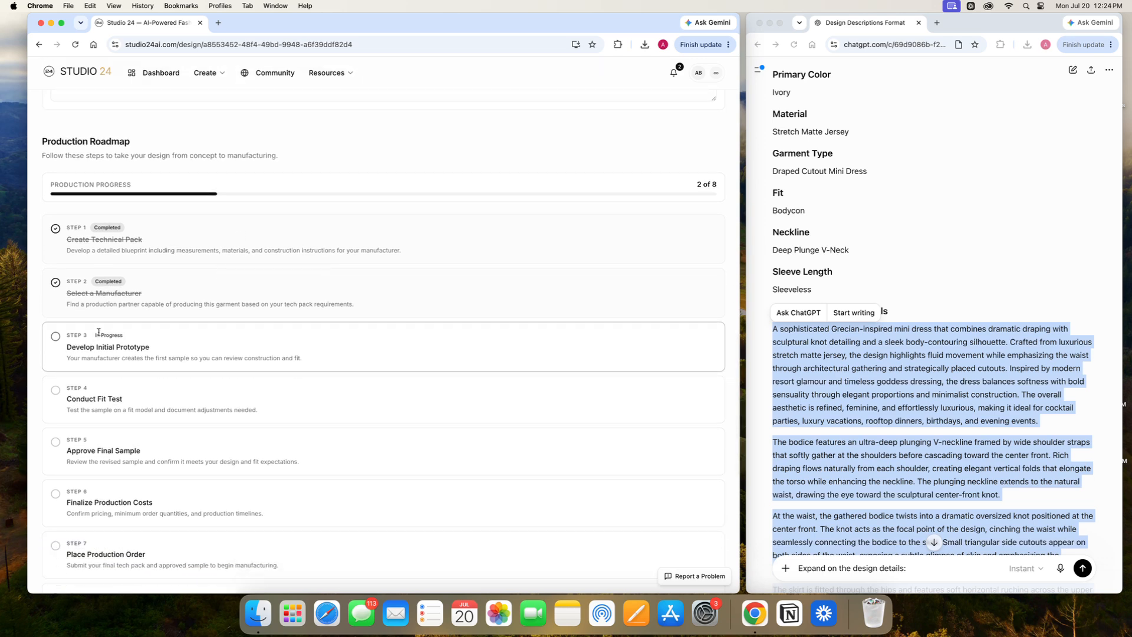
pyautogui.scroll(-3, 98, 332)
pyautogui.scroll(5, 99, 331)
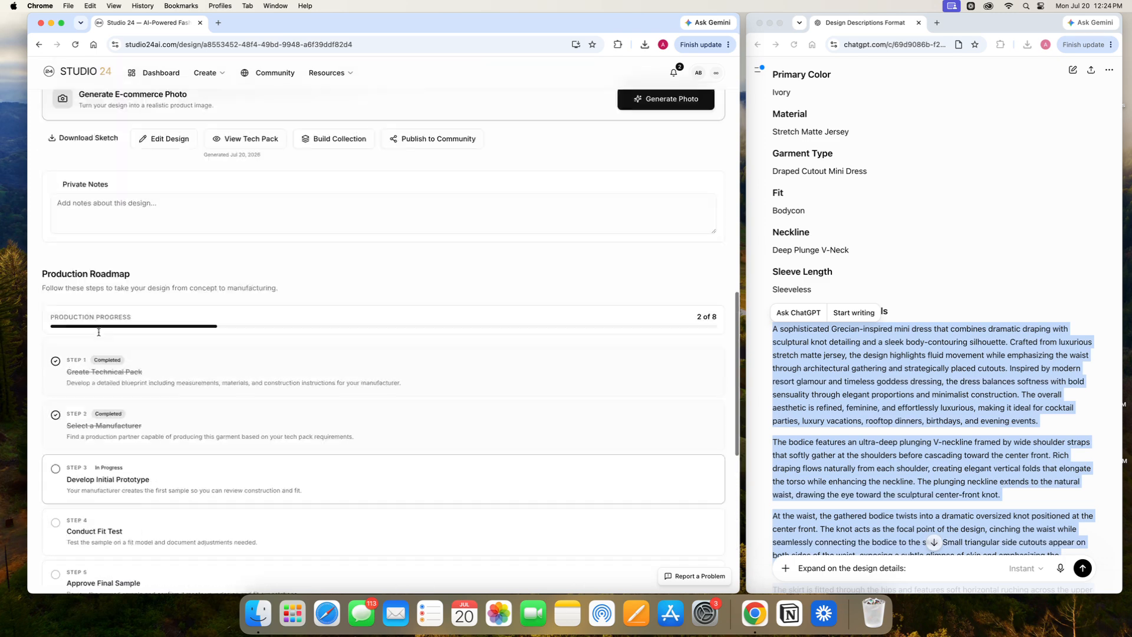
pyautogui.scroll(10, 99, 332)
pyautogui.scroll(-2, 98, 335)
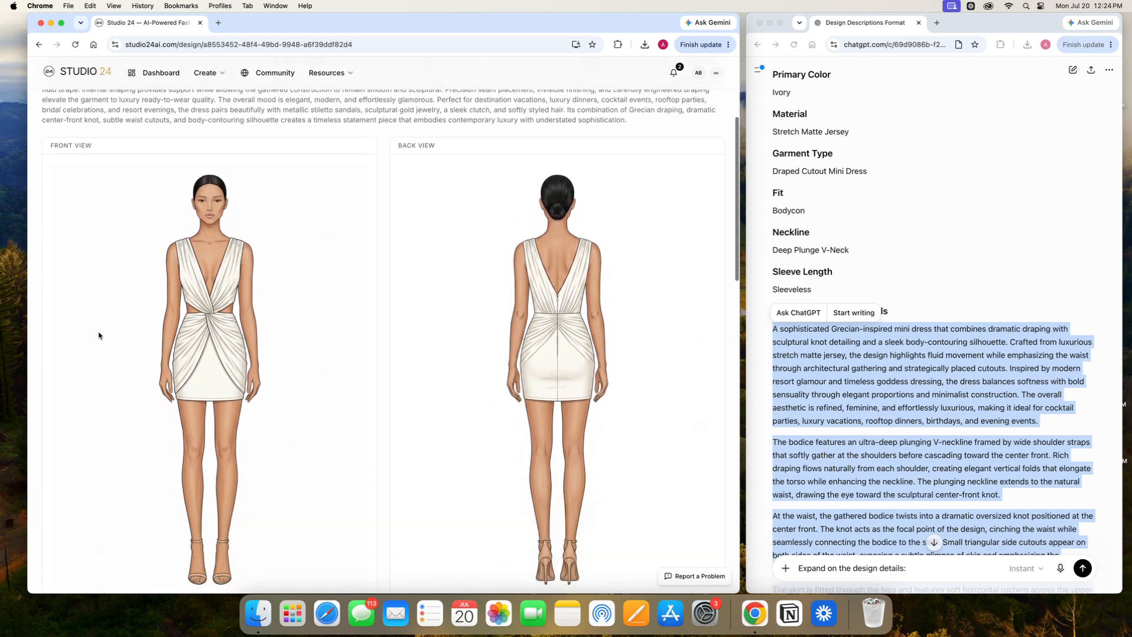
pyautogui.scroll(-2, 99, 335)
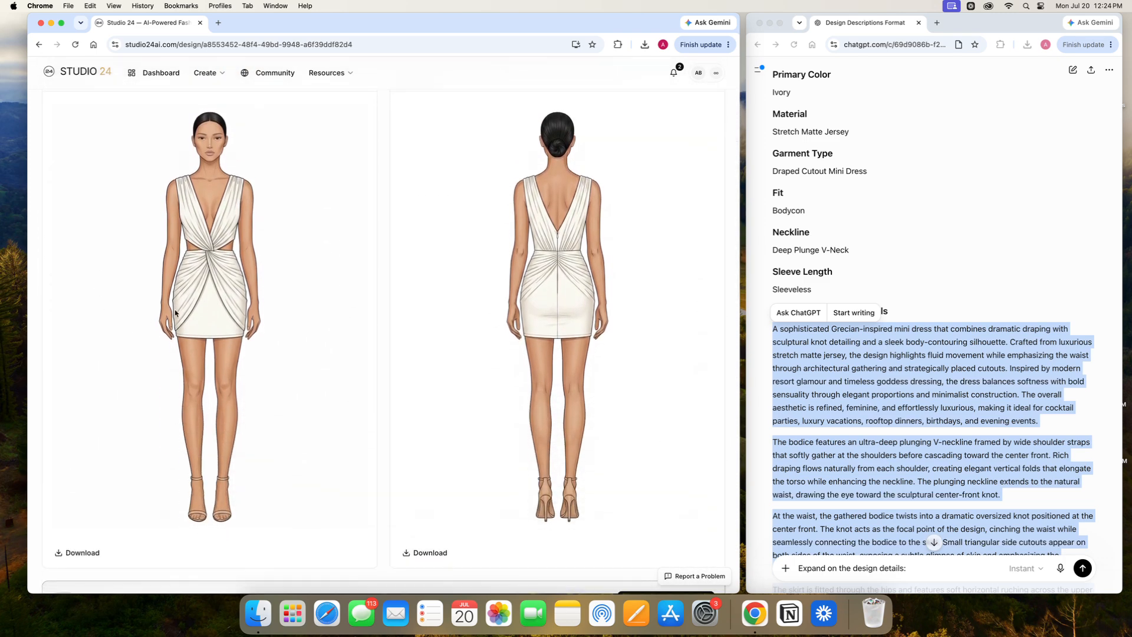